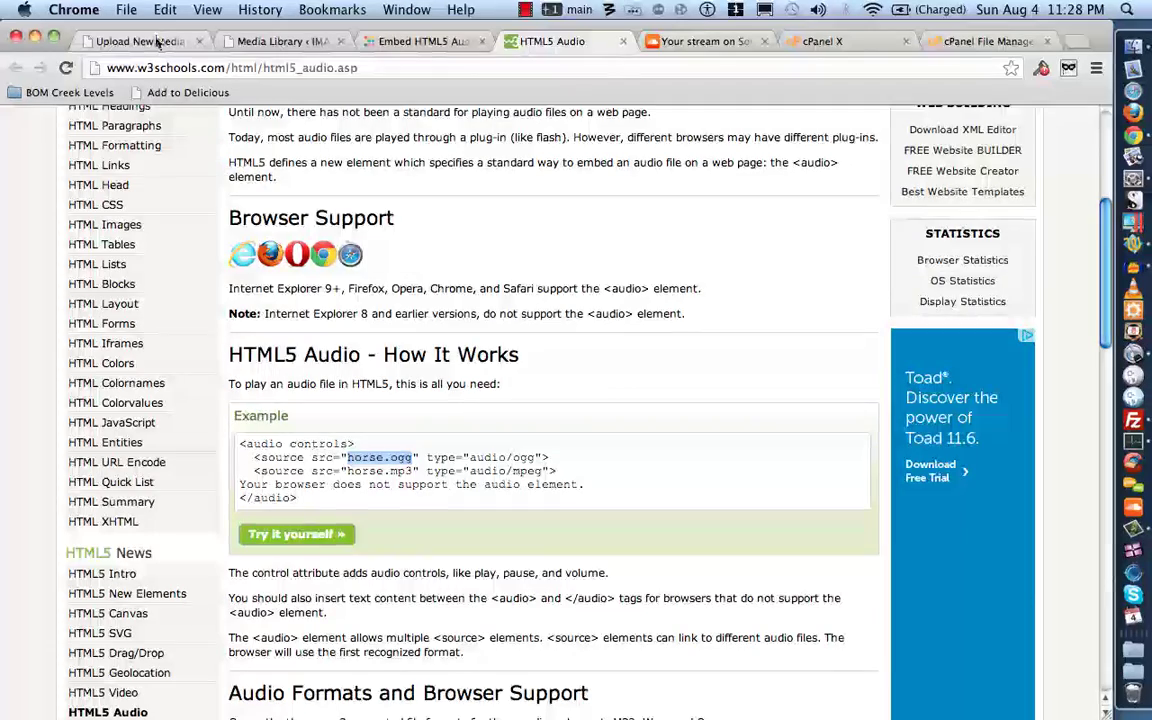
# Open a fresh Upload New Media page in the WordPress admin.
pyautogui.click(157, 43)
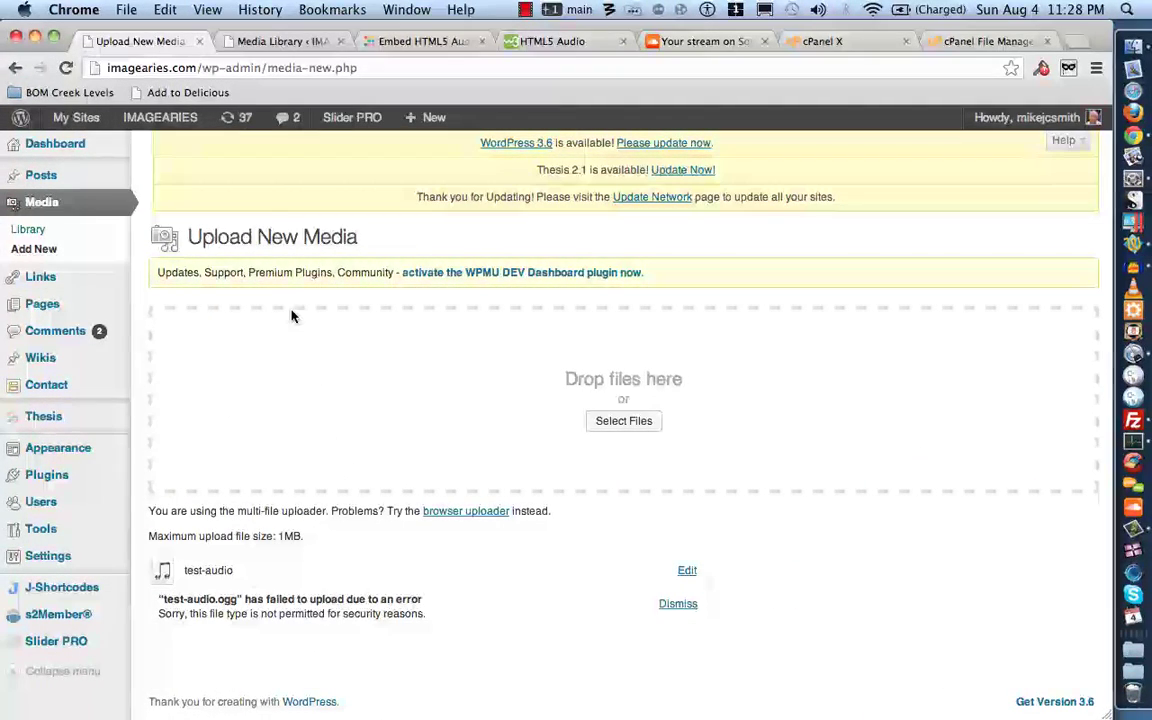
pyautogui.click(45, 250)
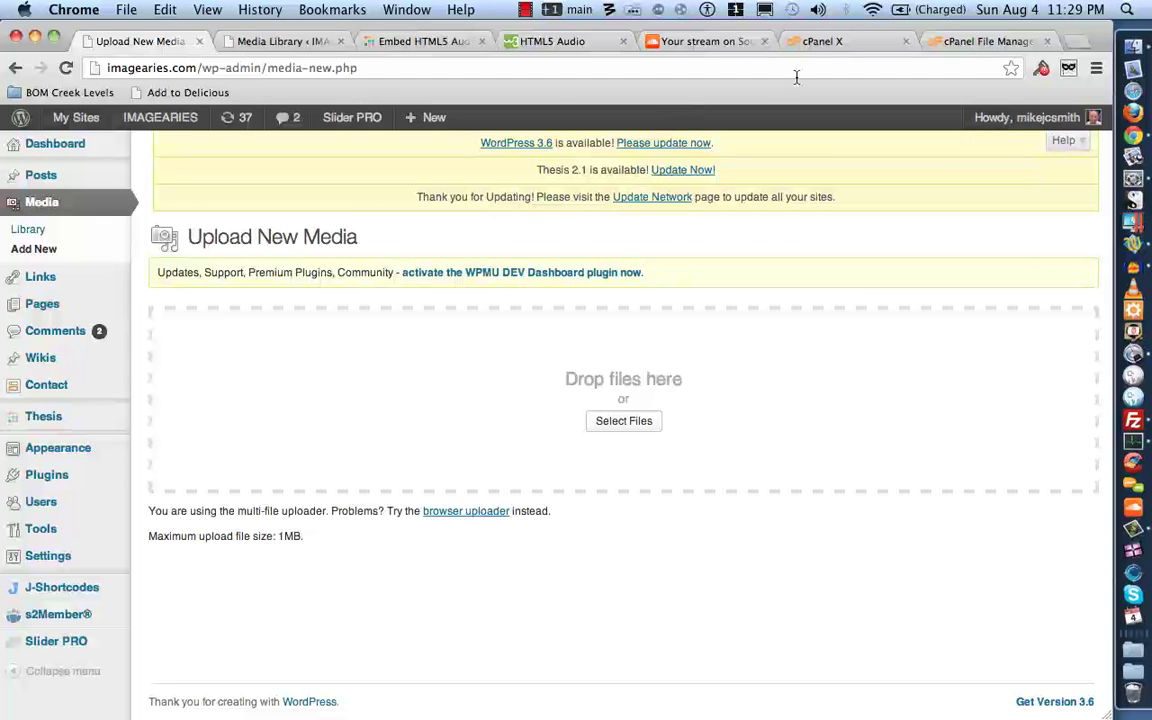
# Switch to the cPanel File Manager and show the public_html folder in the directory tree.
pyautogui.click(846, 44)
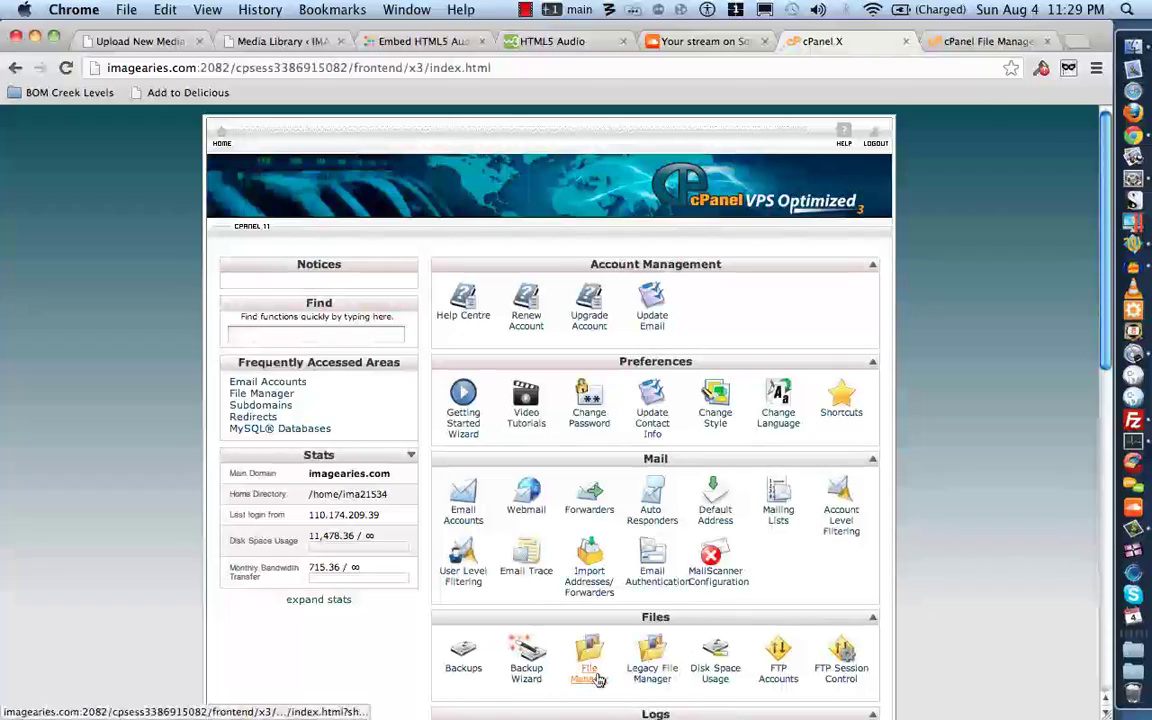
pyautogui.click(975, 44)
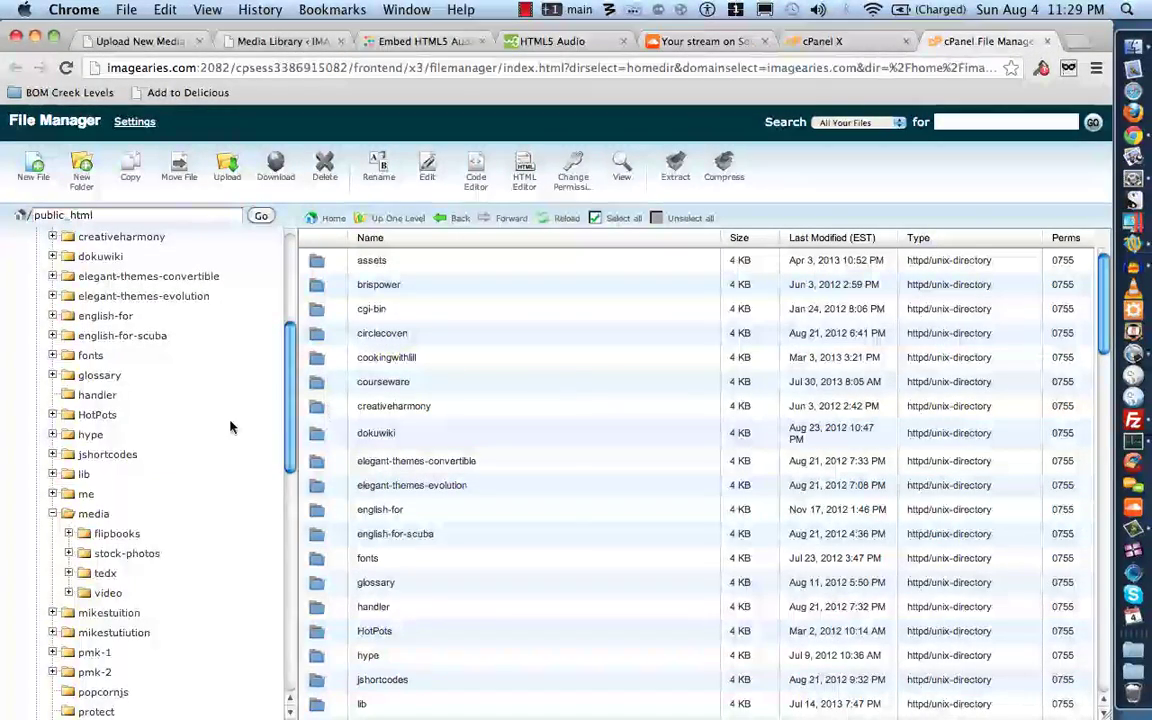
pyautogui.scroll(5, 262, 321)
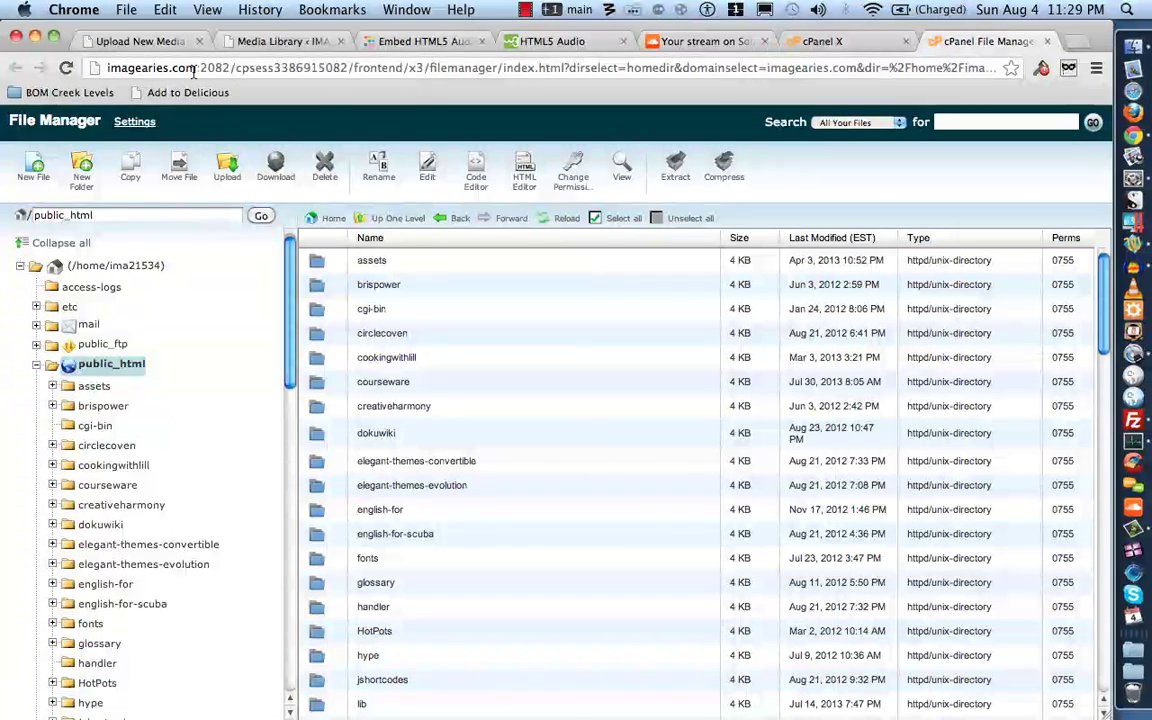
# Copy the domain imagearies.com from the File Manager address and load it in a new browser tab to view the site.
pyautogui.moveTo(195, 68); pyautogui.dragTo(107, 66)
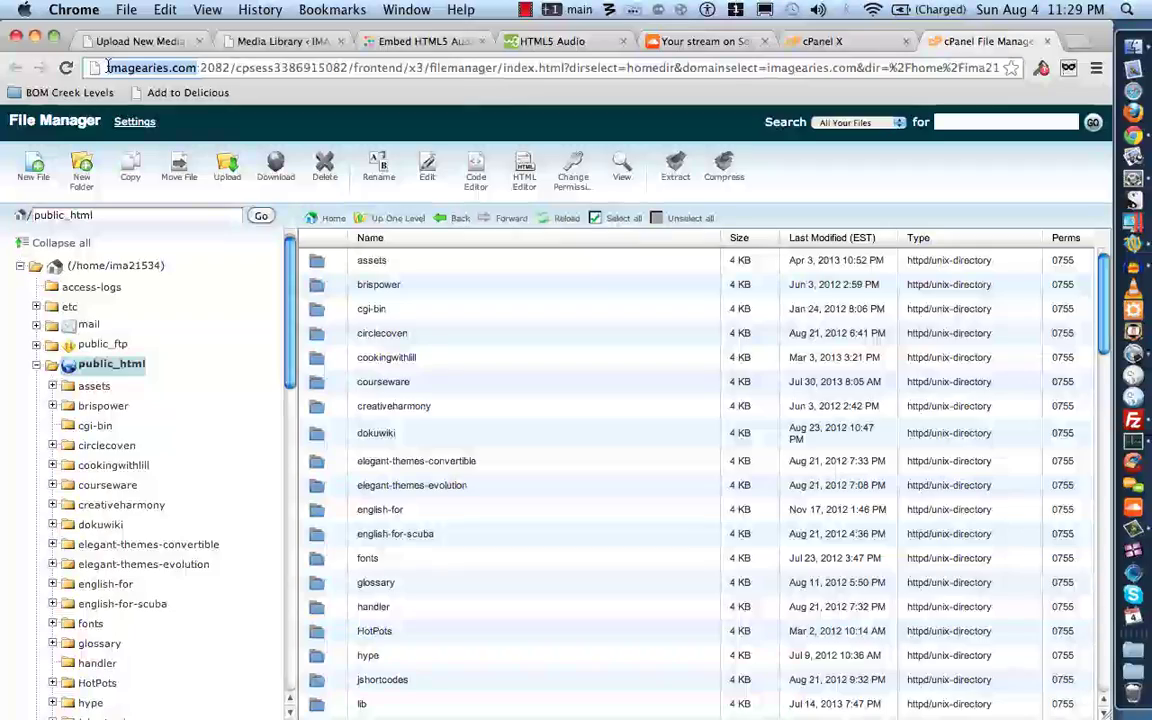
pyautogui.rightClick(158, 70)
pyautogui.click(193, 93)
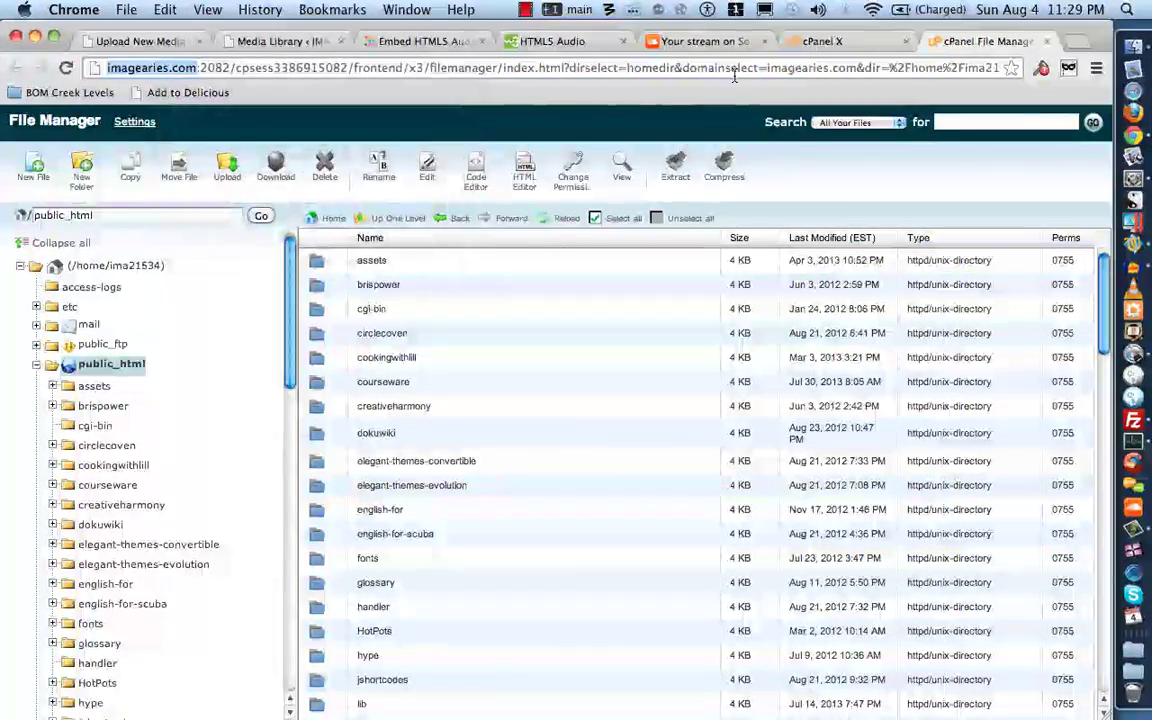
pyautogui.click(1069, 47)
pyautogui.rightClick(365, 70)
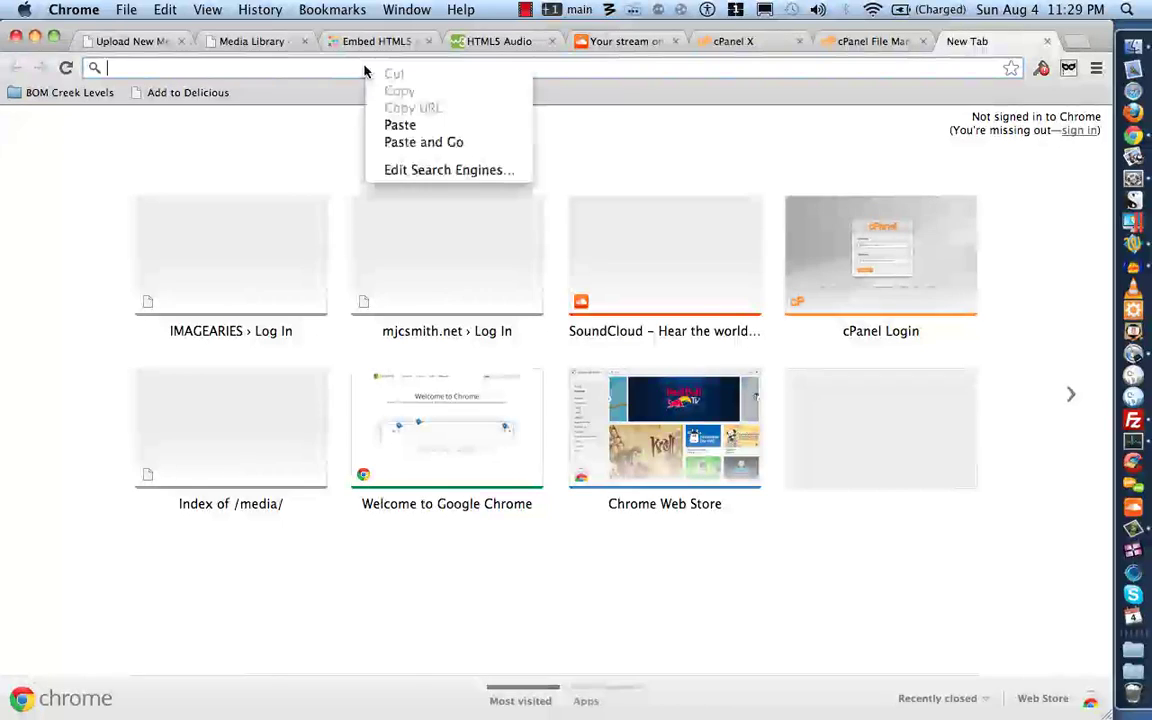
pyautogui.click(405, 145)
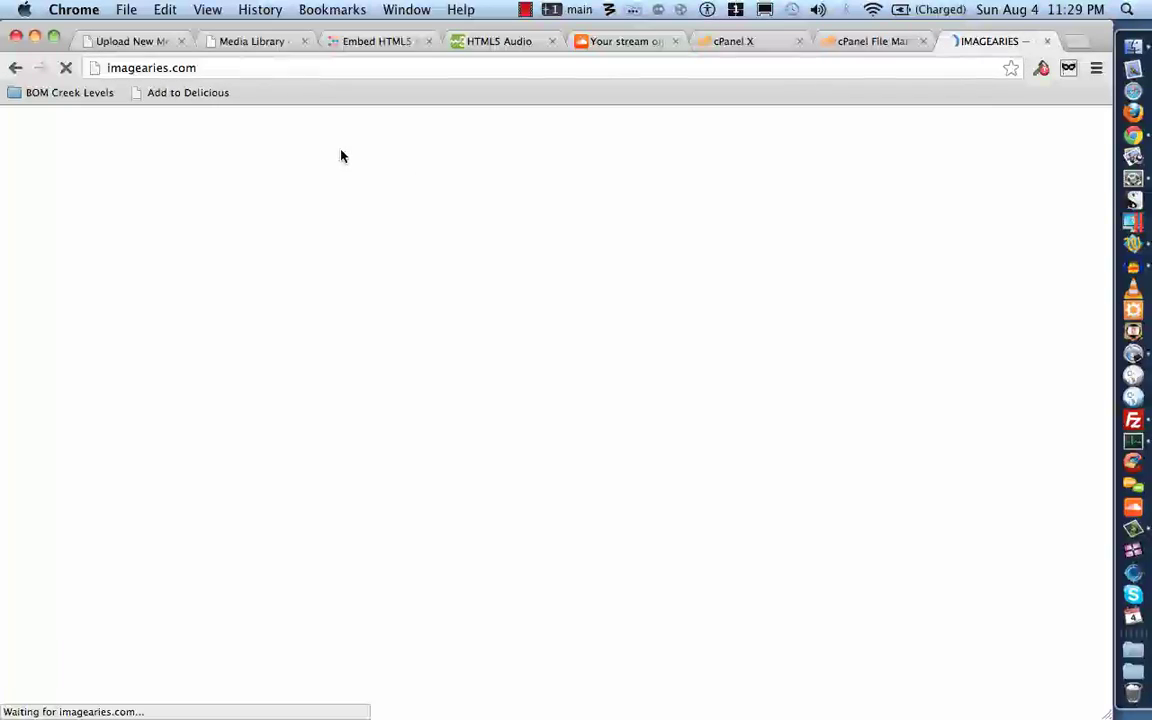
pyautogui.click(876, 42)
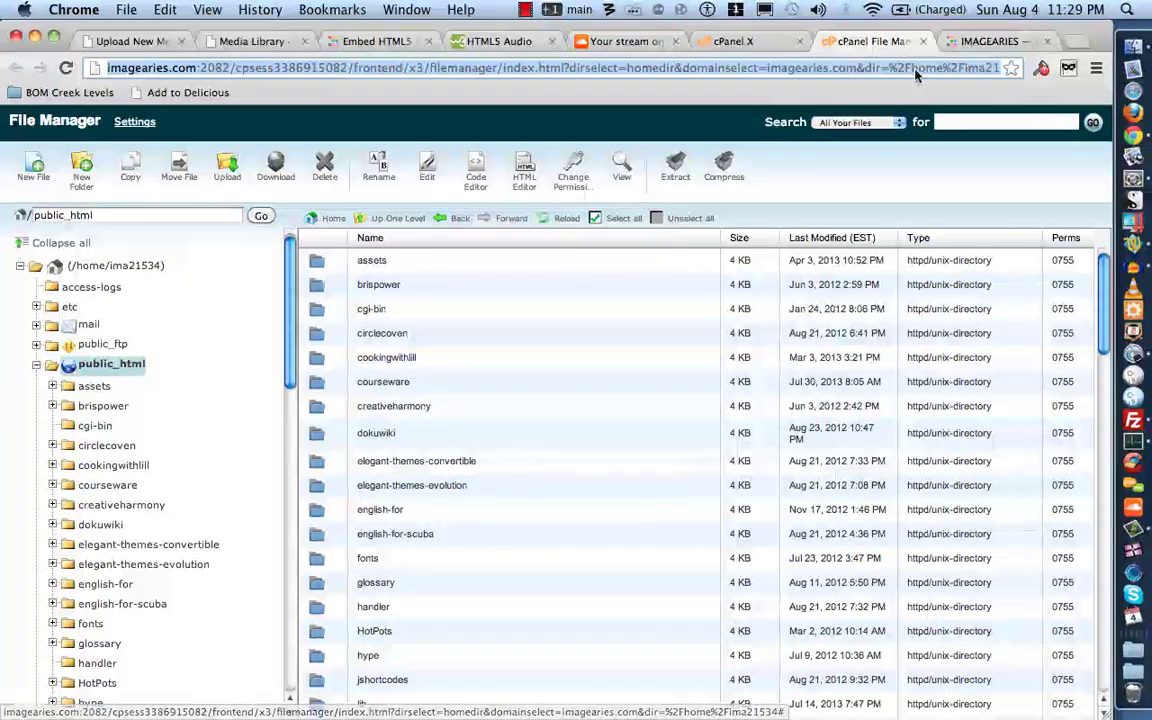
pyautogui.click(985, 41)
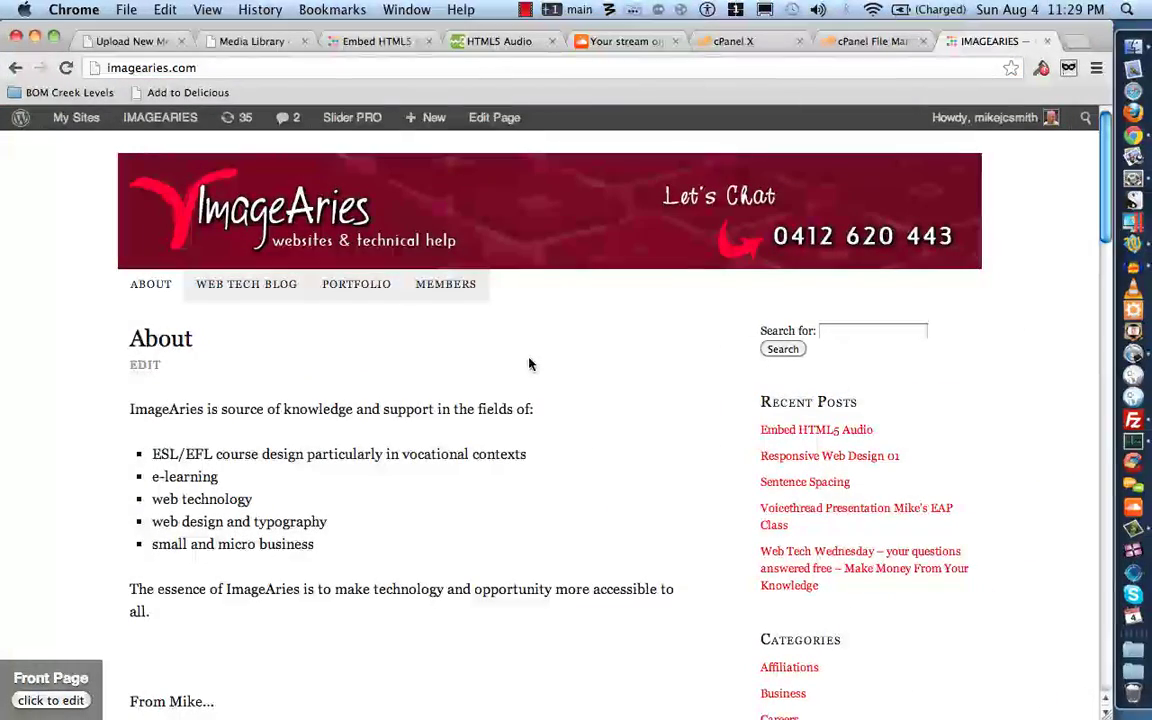
# Create a new folder named audio inside public_html in the cPanel File Manager.
pyautogui.click(846, 40)
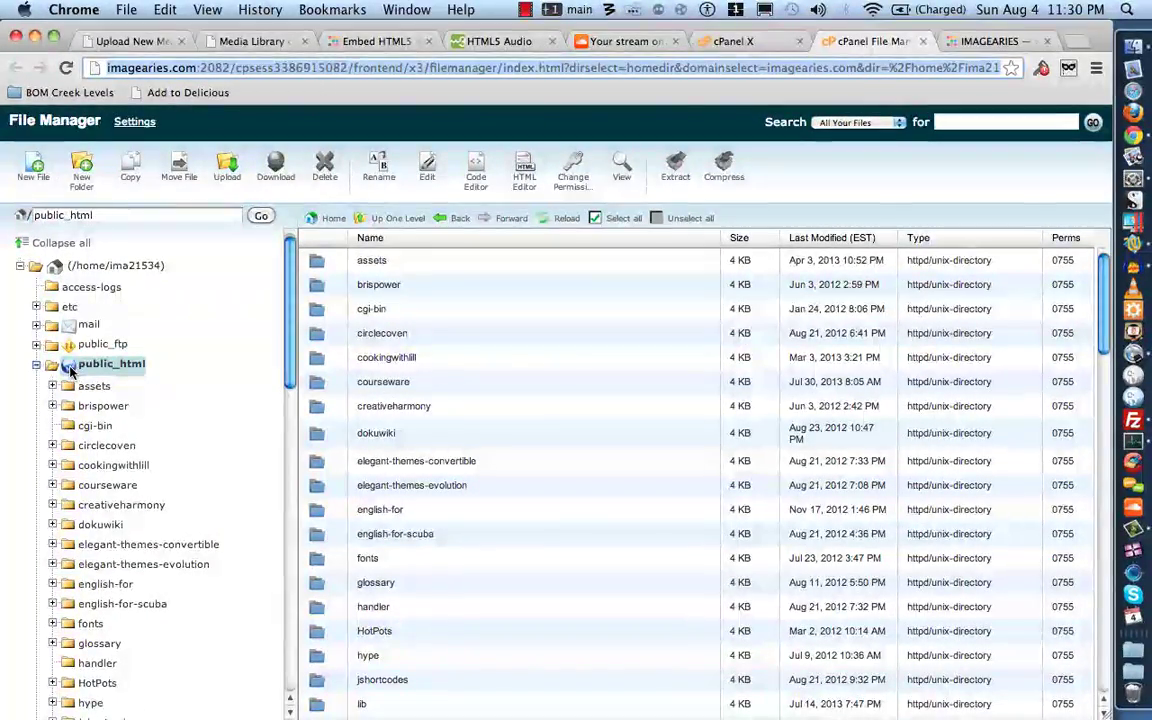
pyautogui.click(110, 364)
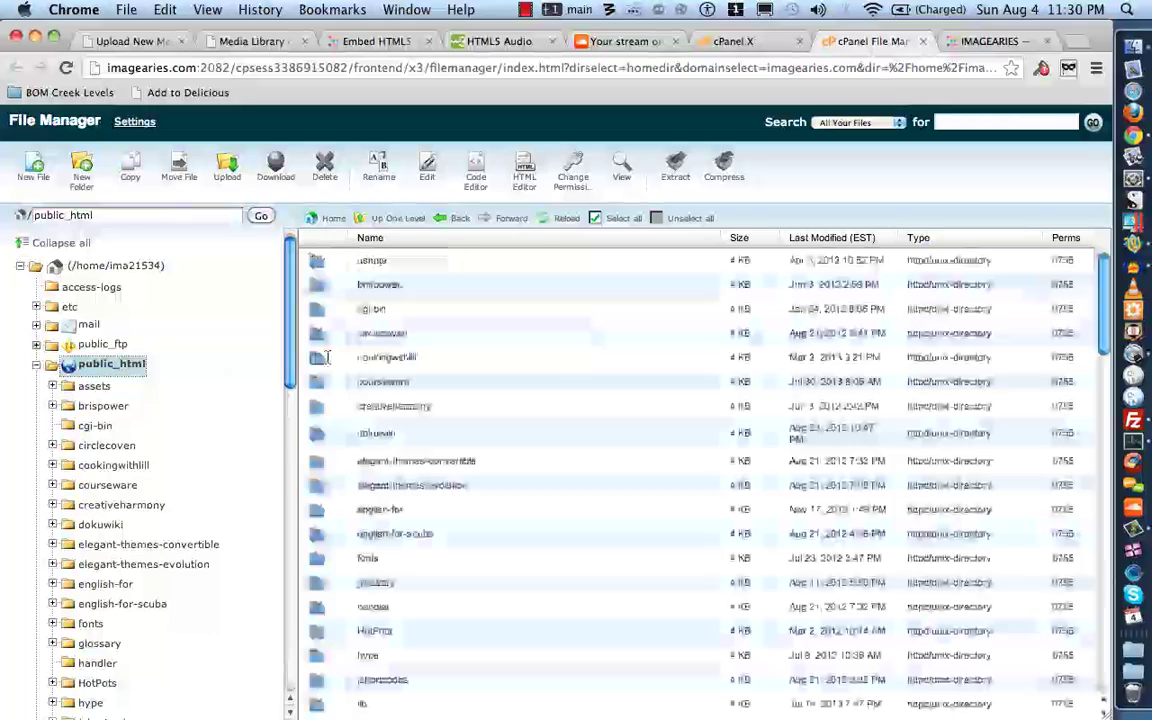
pyautogui.click(420, 333)
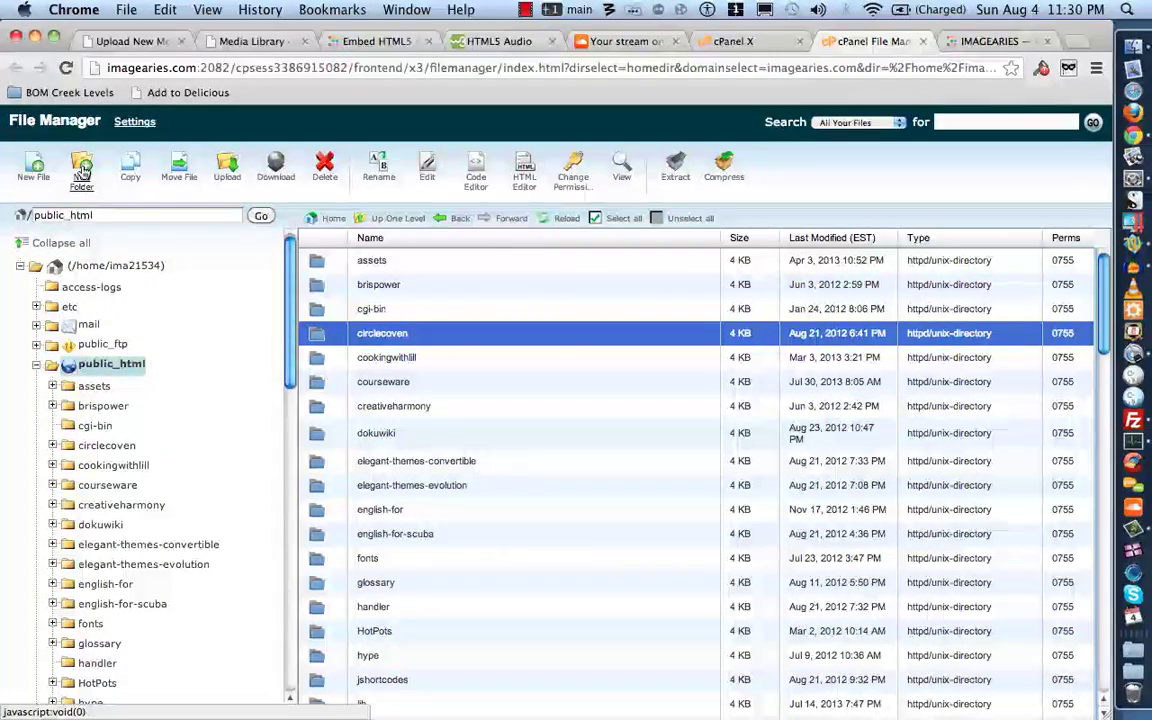
pyautogui.click(527, 306)
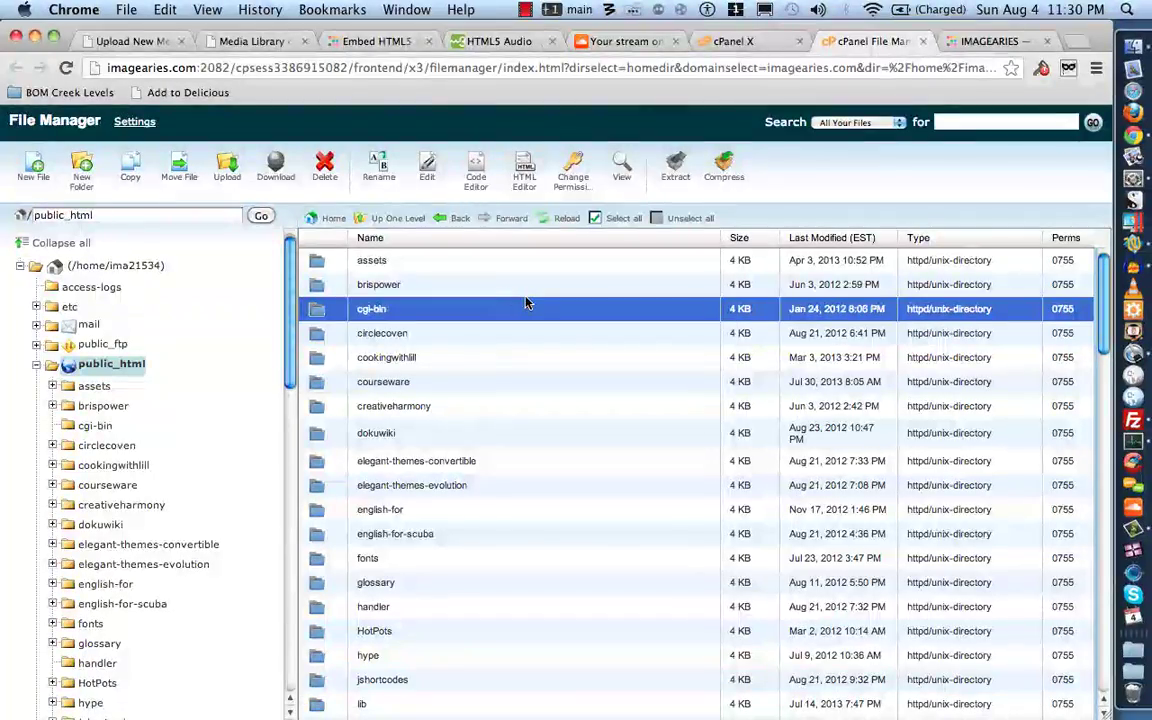
pyautogui.click(83, 180)
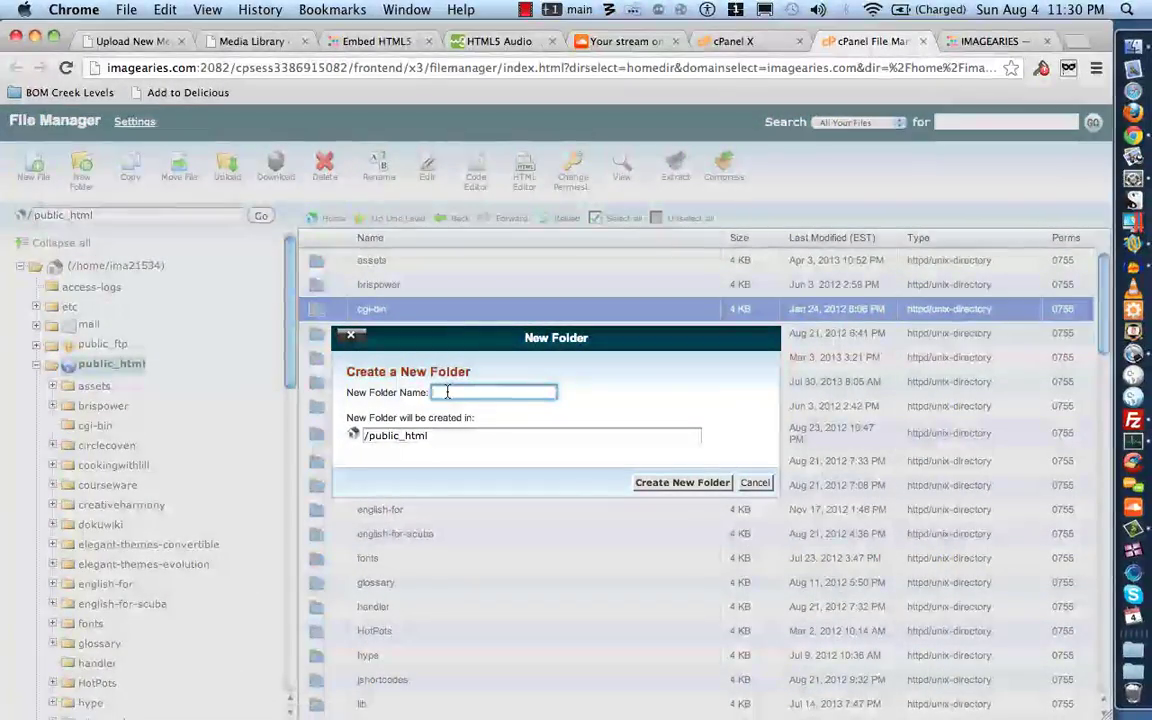
pyautogui.write('audio')
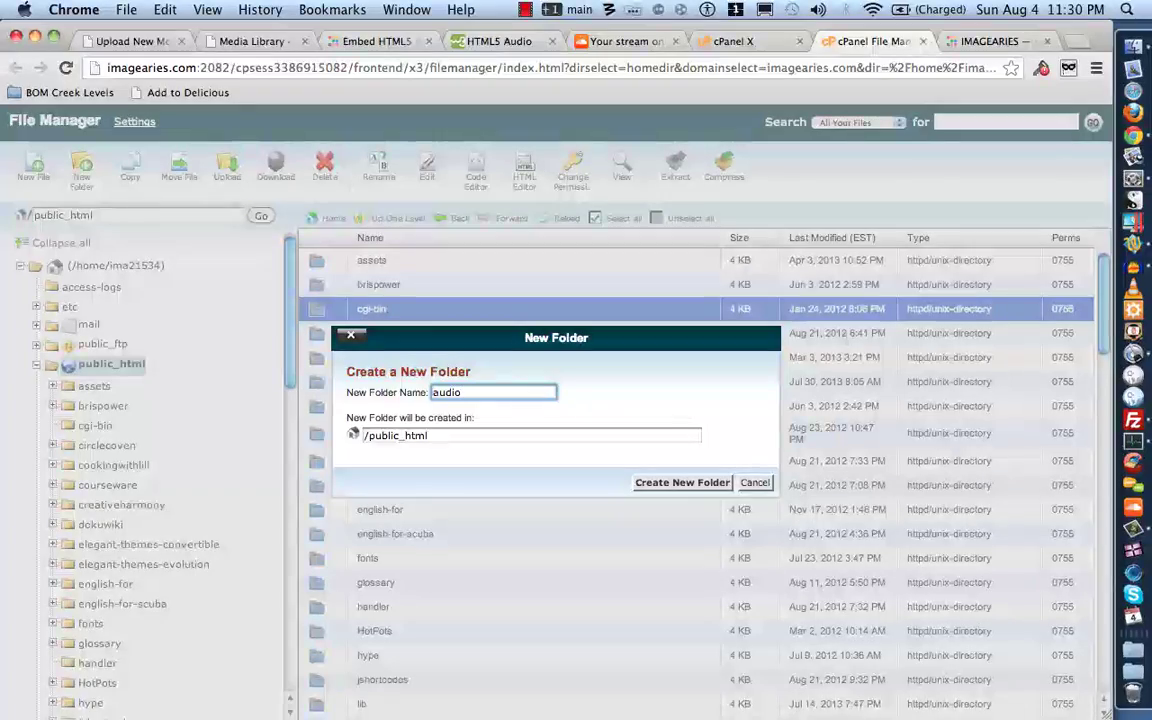
pyautogui.click(657, 485)
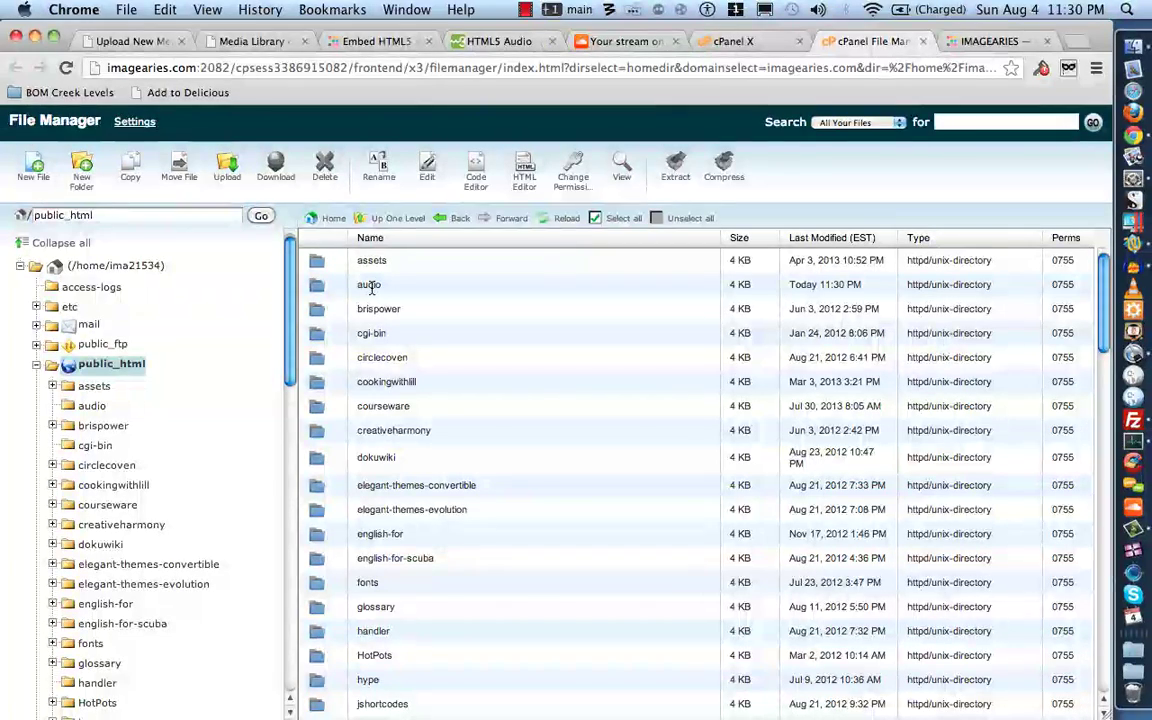
# Open the new audio folder and upload test-audio.ogg to it.
pyautogui.doubleClick(318, 287)
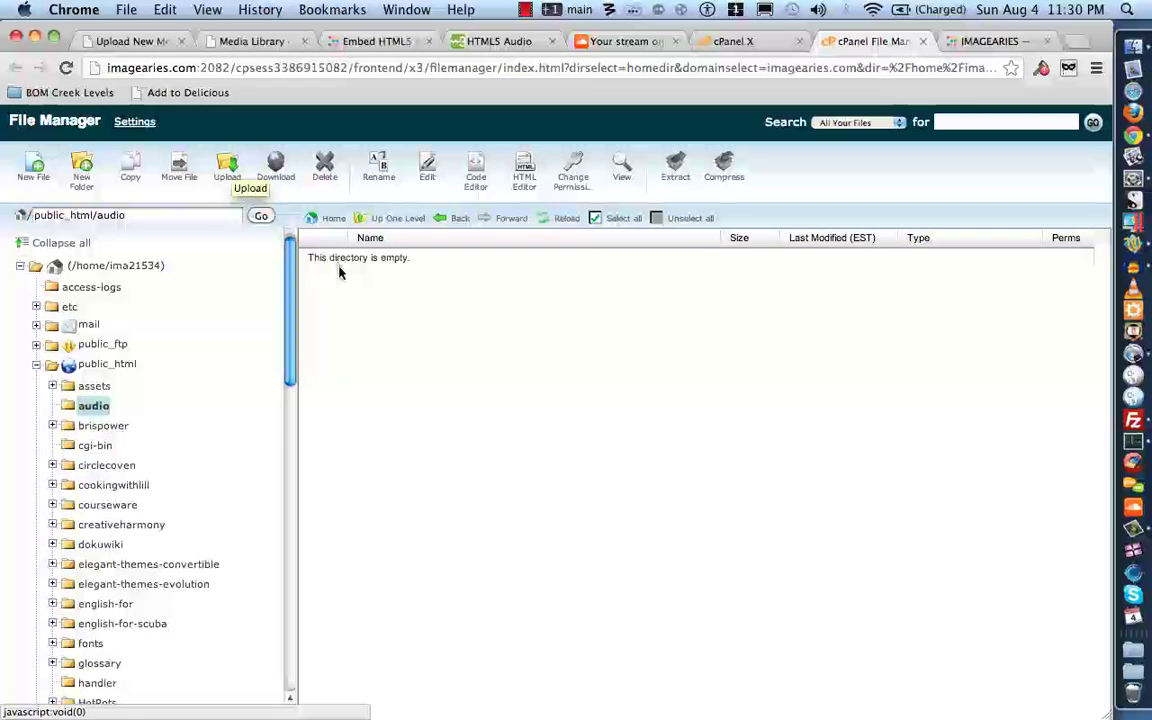
pyautogui.click(229, 172)
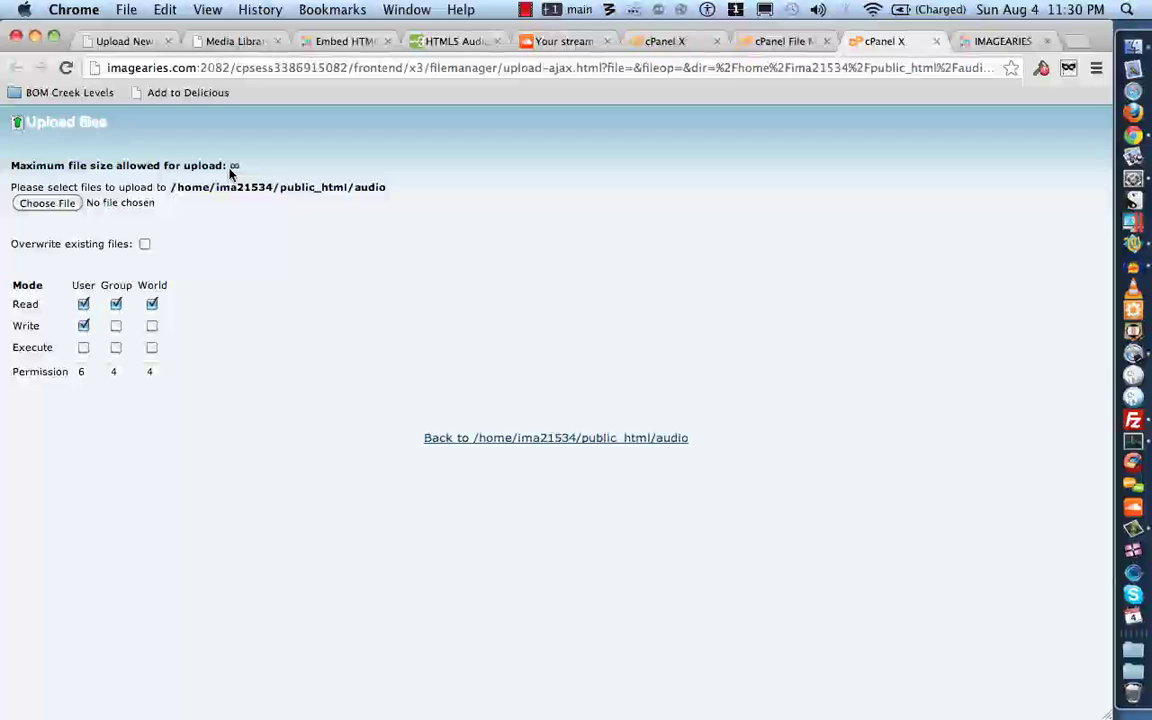
pyautogui.click(66, 203)
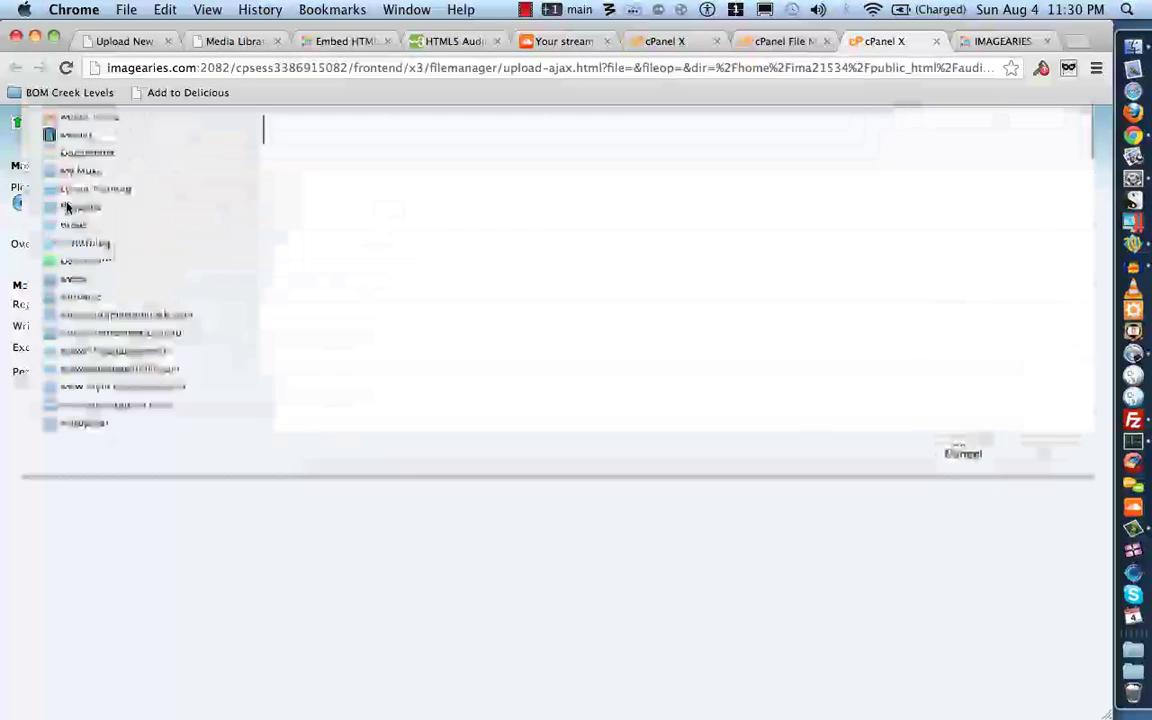
pyautogui.click(340, 178)
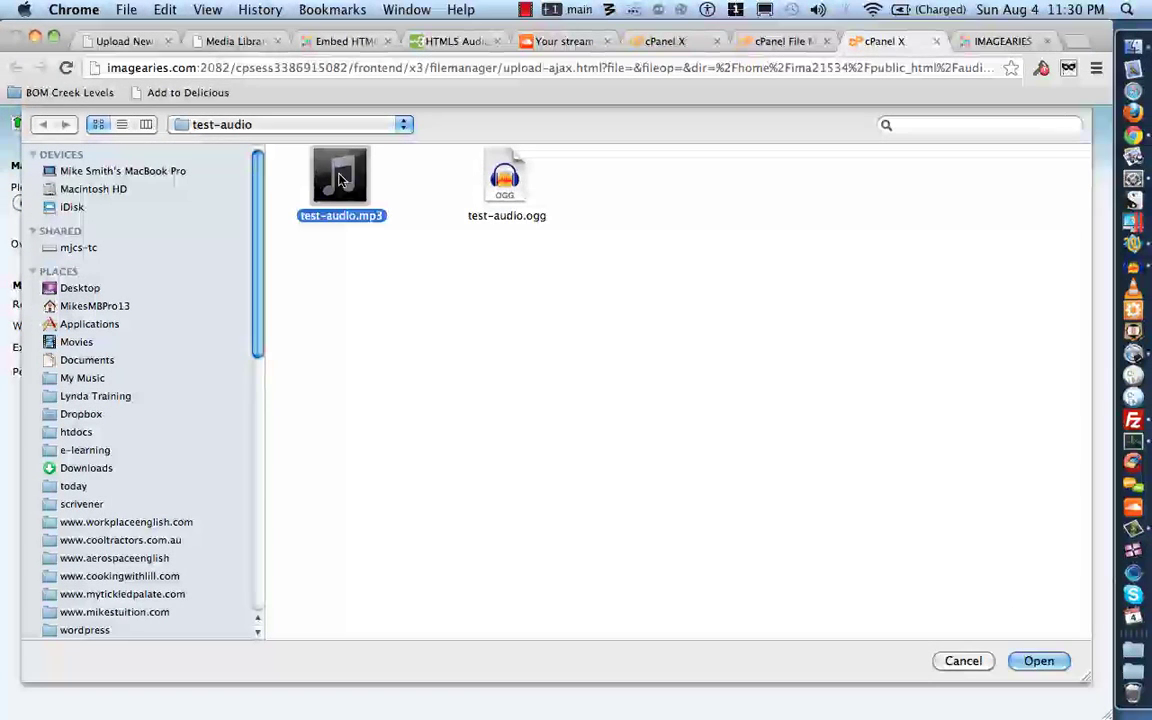
pyautogui.click(504, 179)
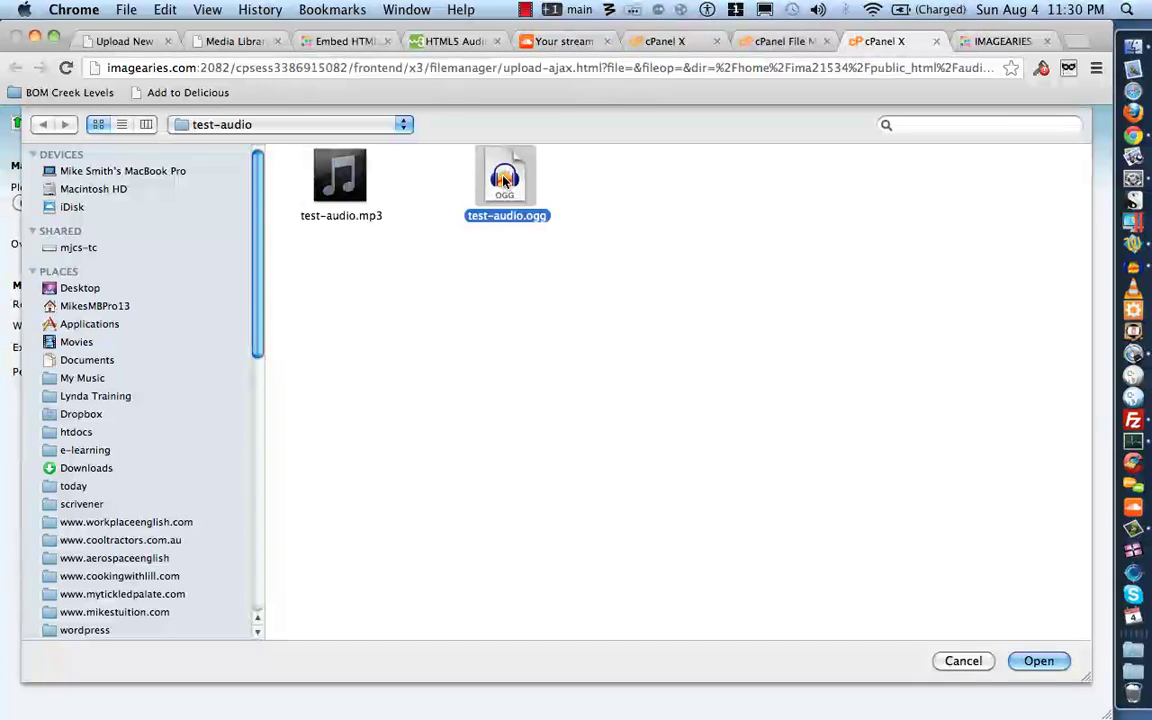
pyautogui.click(1040, 661)
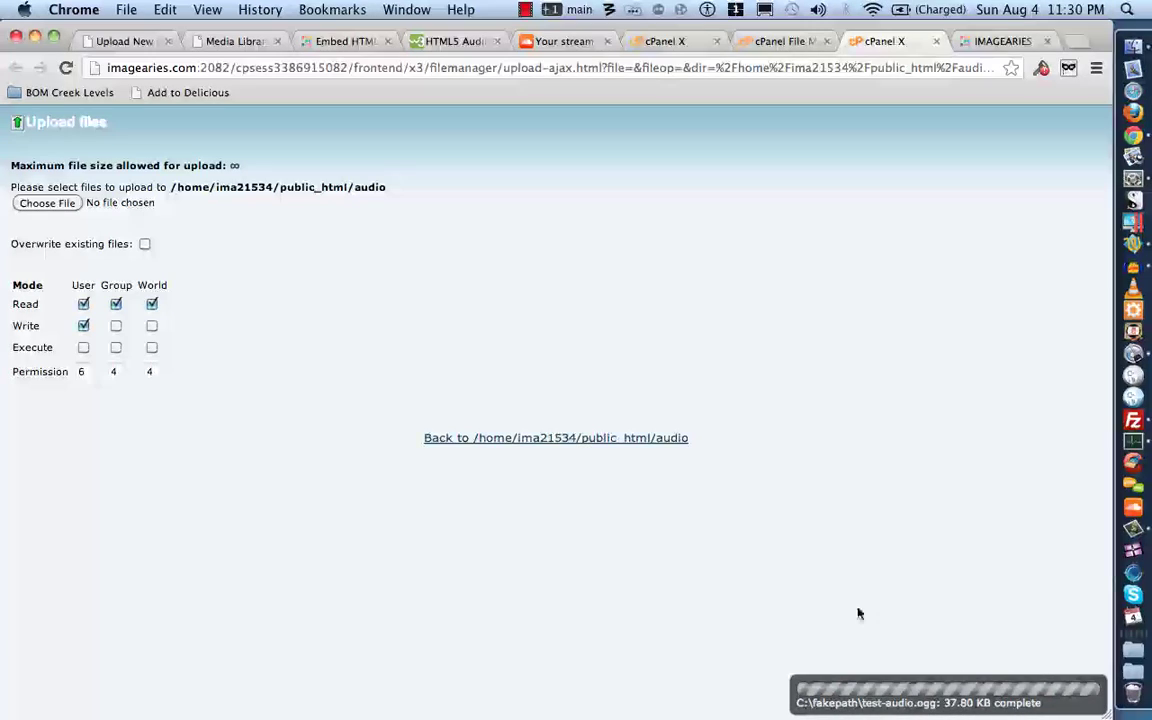
# Upload test-audio.mp3 to the audio folder as well and refresh that folder's listing in the File Manager.
pyautogui.click(52, 204)
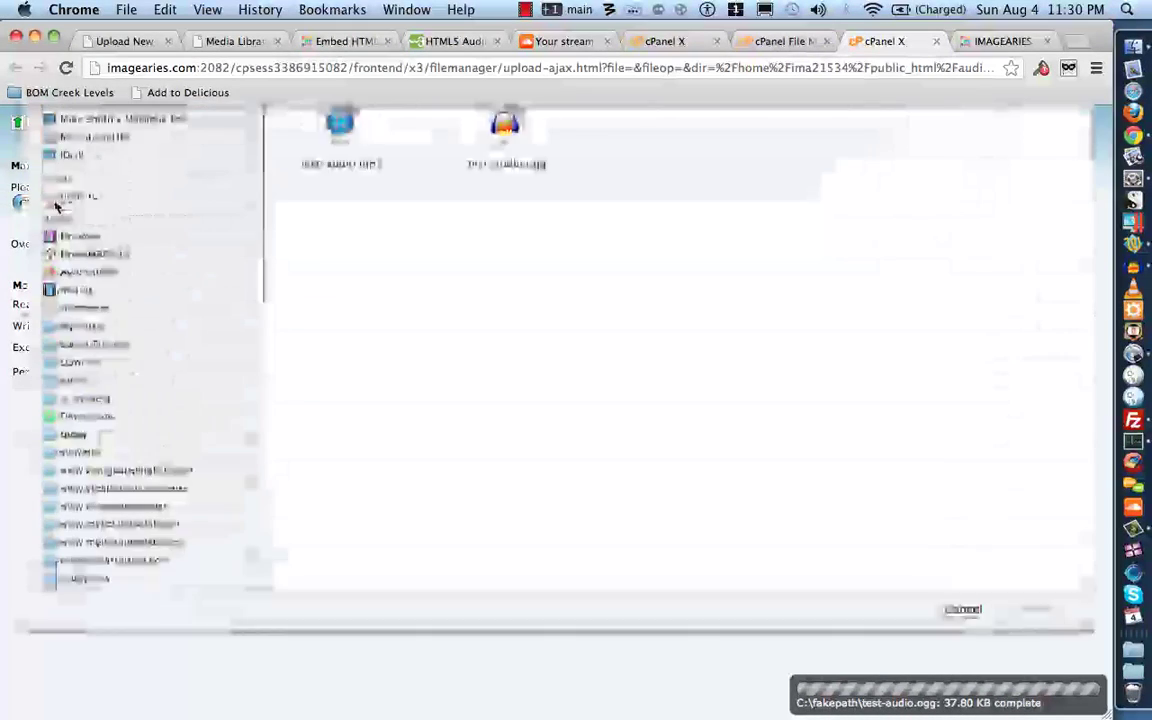
pyautogui.click(340, 180)
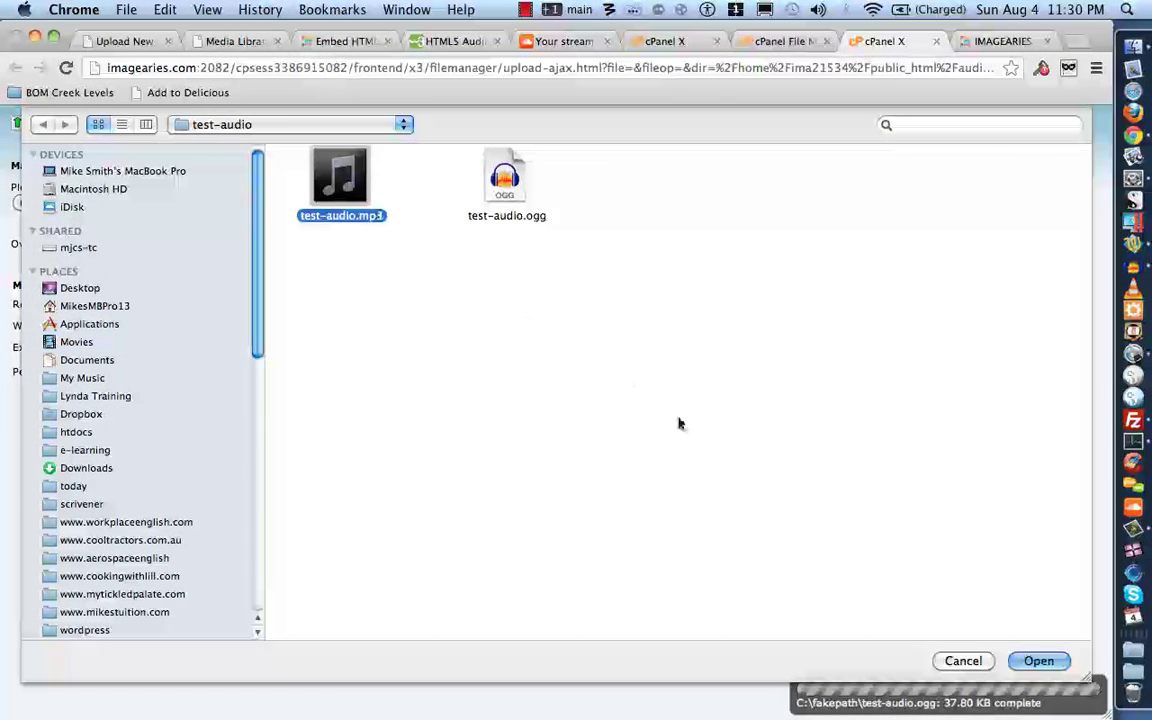
pyautogui.click(1038, 661)
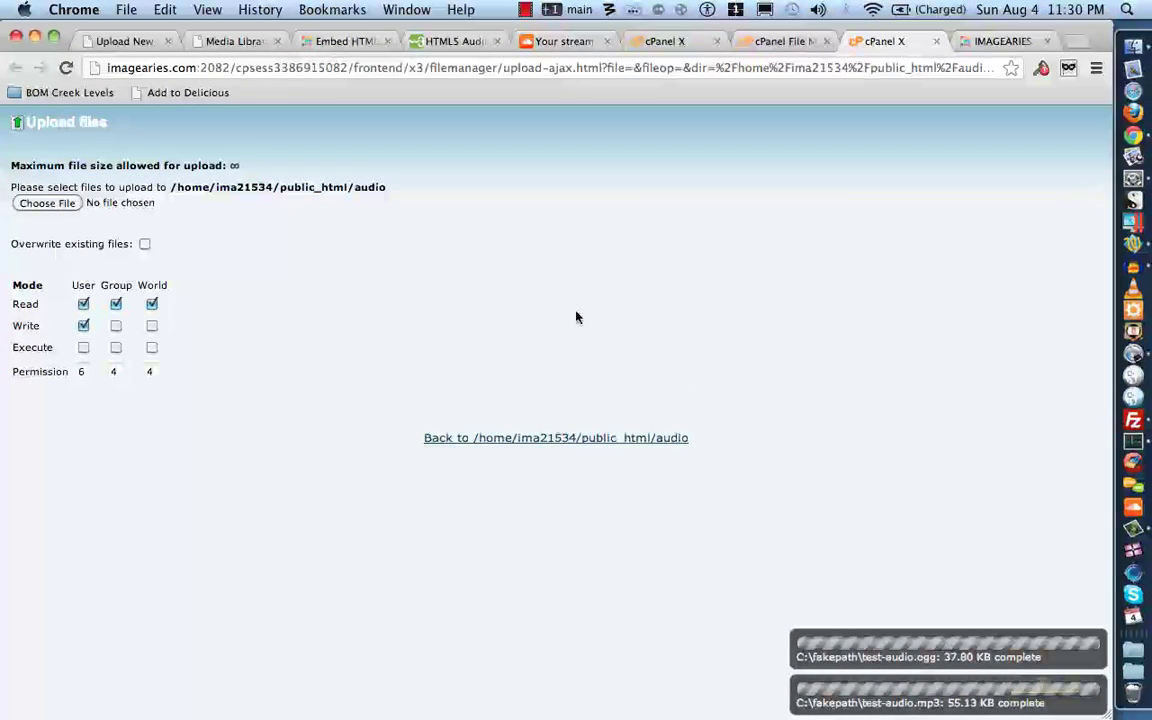
pyautogui.click(787, 43)
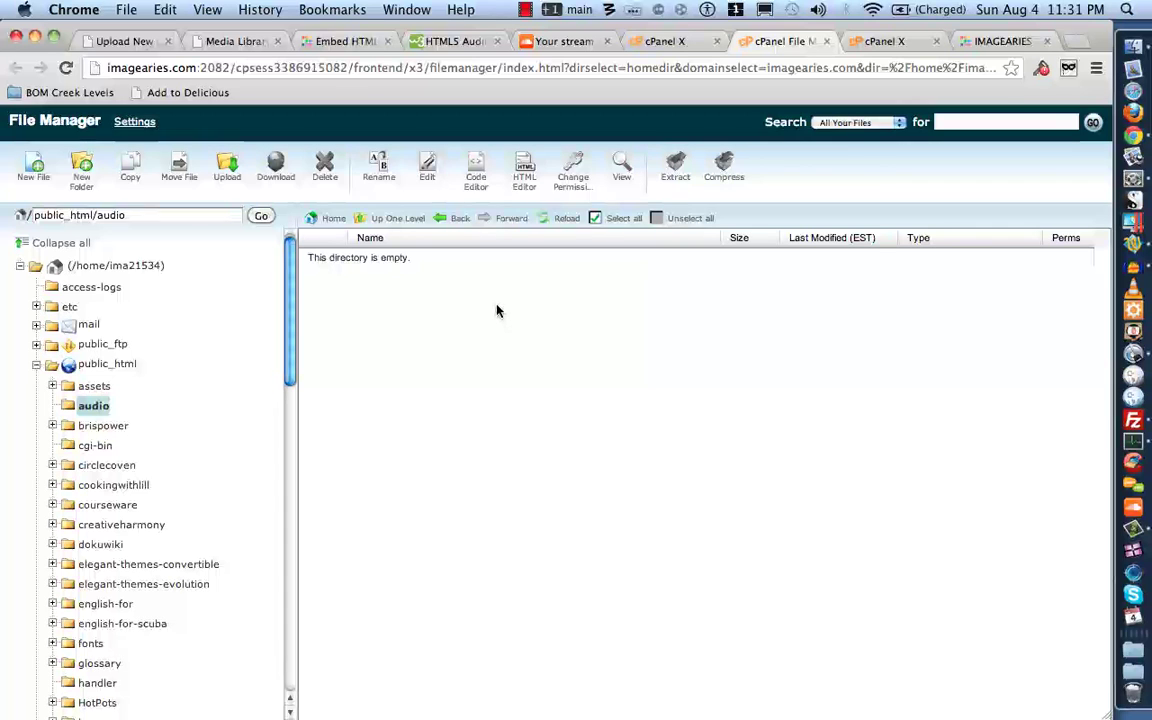
pyautogui.click(90, 405)
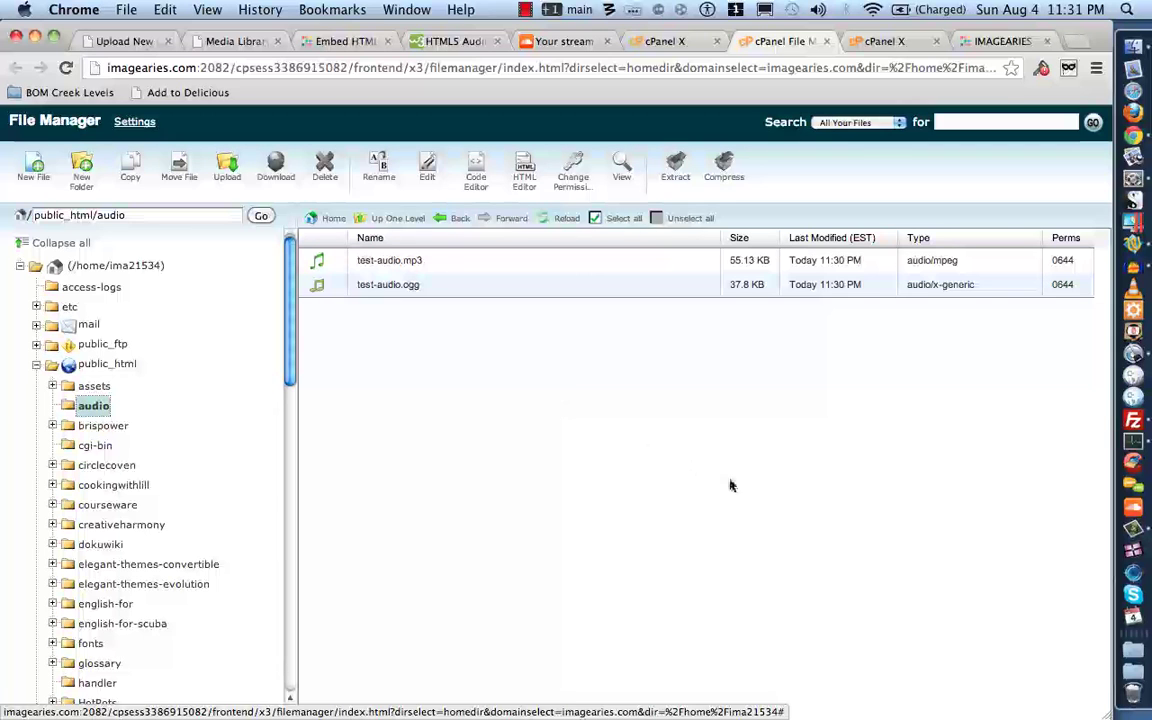
# Switch to FileZilla, select the local Desktop folder and open the public_html folder on the remote site.
pyautogui.click(1133, 420)
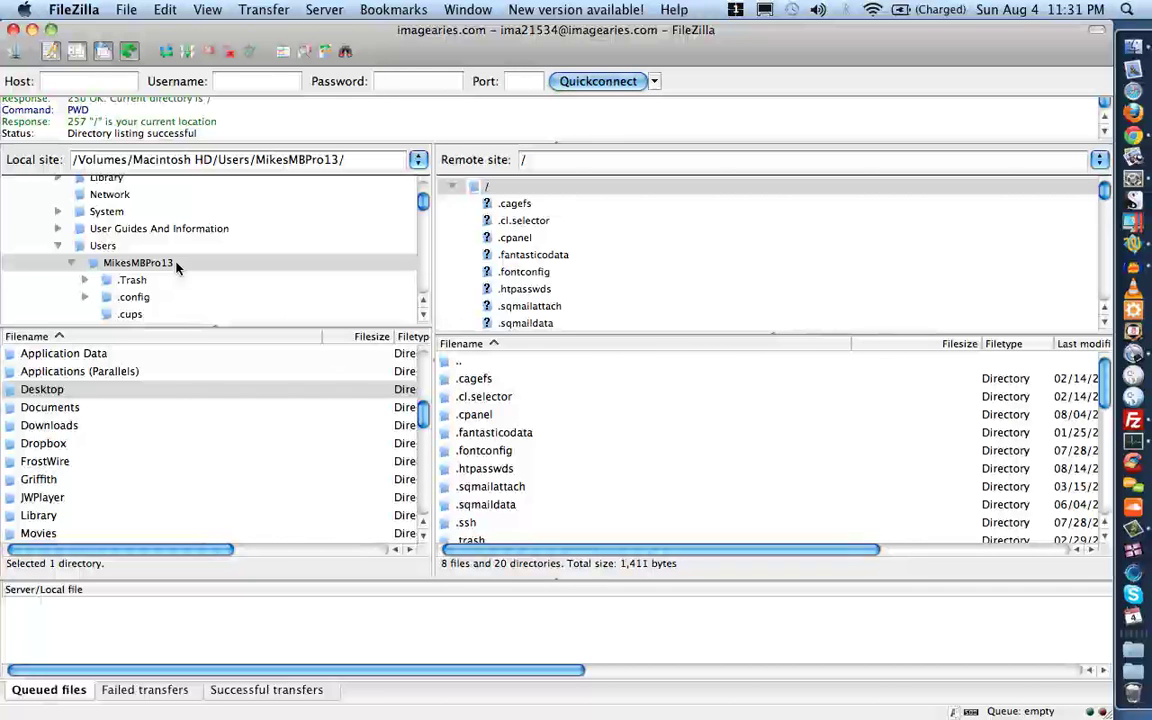
pyautogui.click(45, 389)
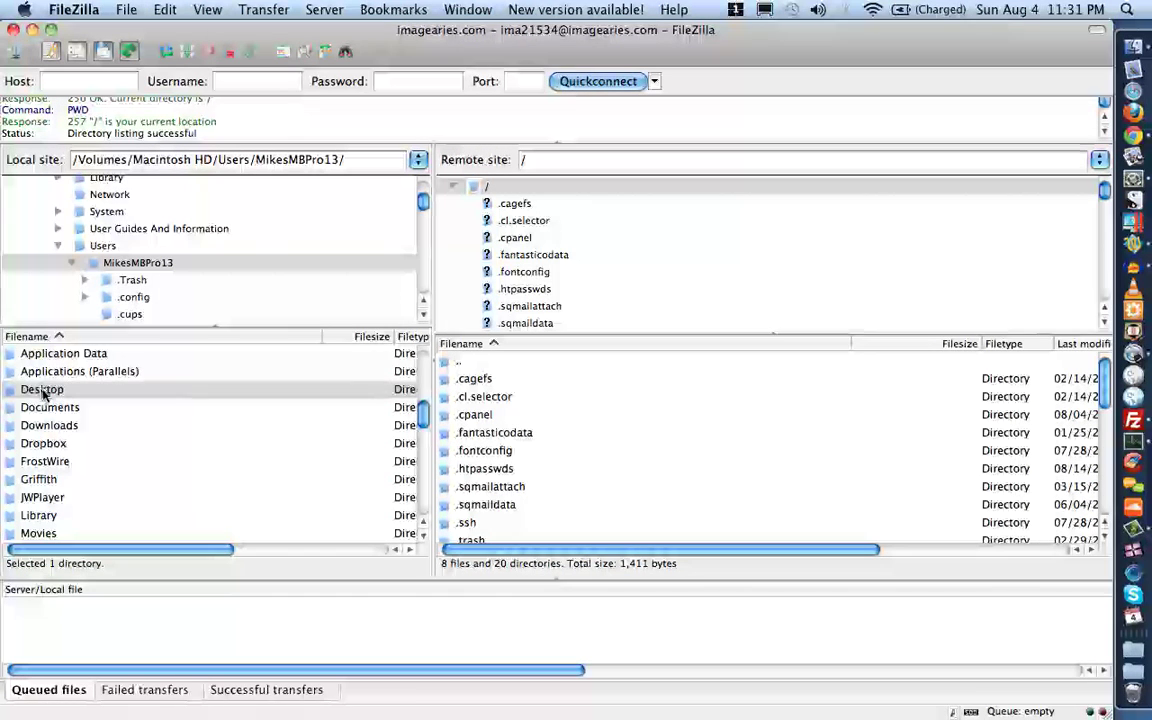
pyautogui.press('Escape')
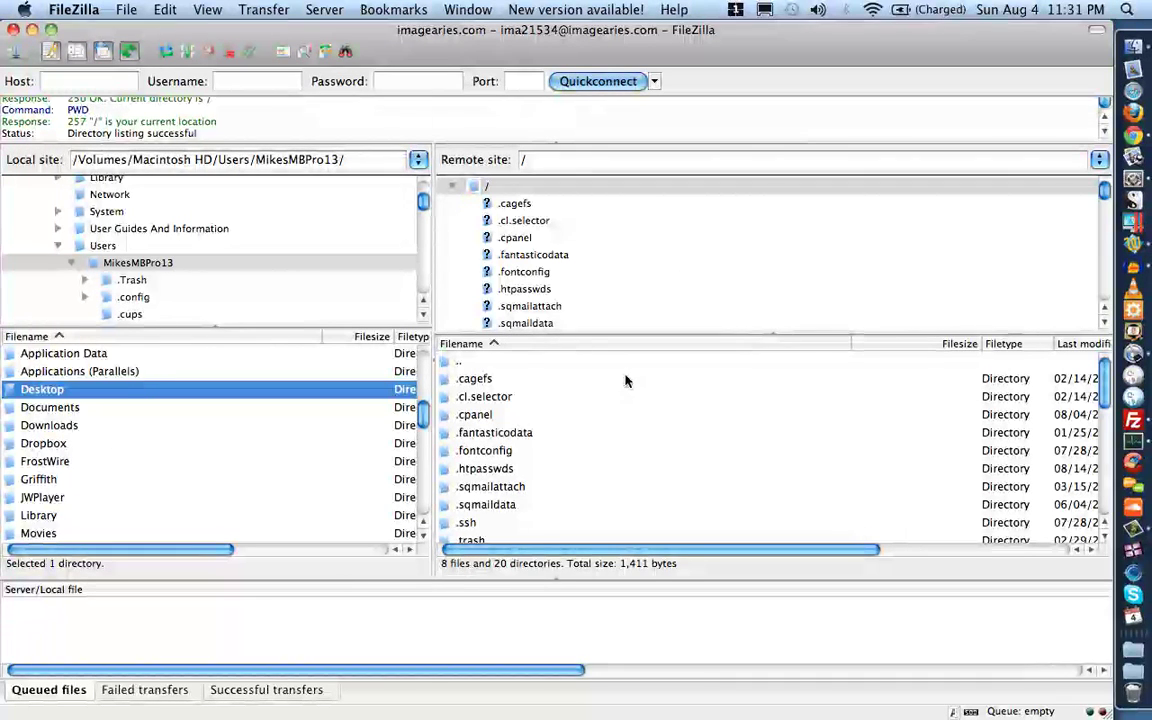
pyautogui.scroll(-4, 610, 420)
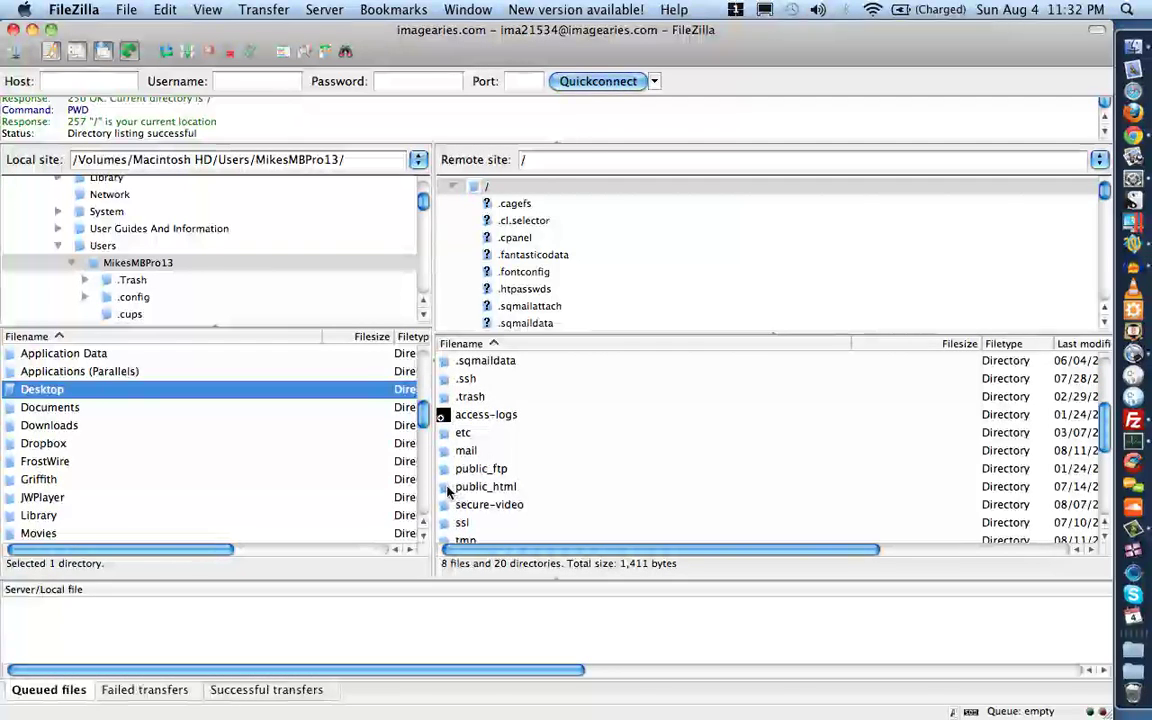
pyautogui.doubleClick(448, 488)
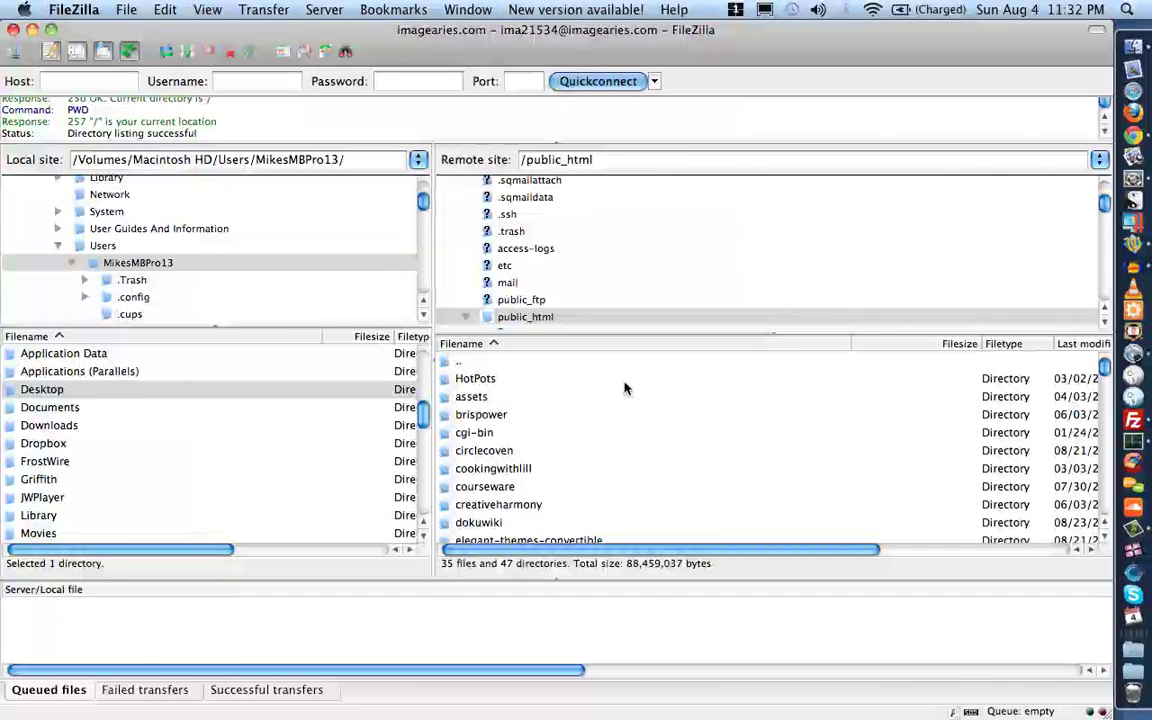
pyautogui.scroll(-3, 624, 388)
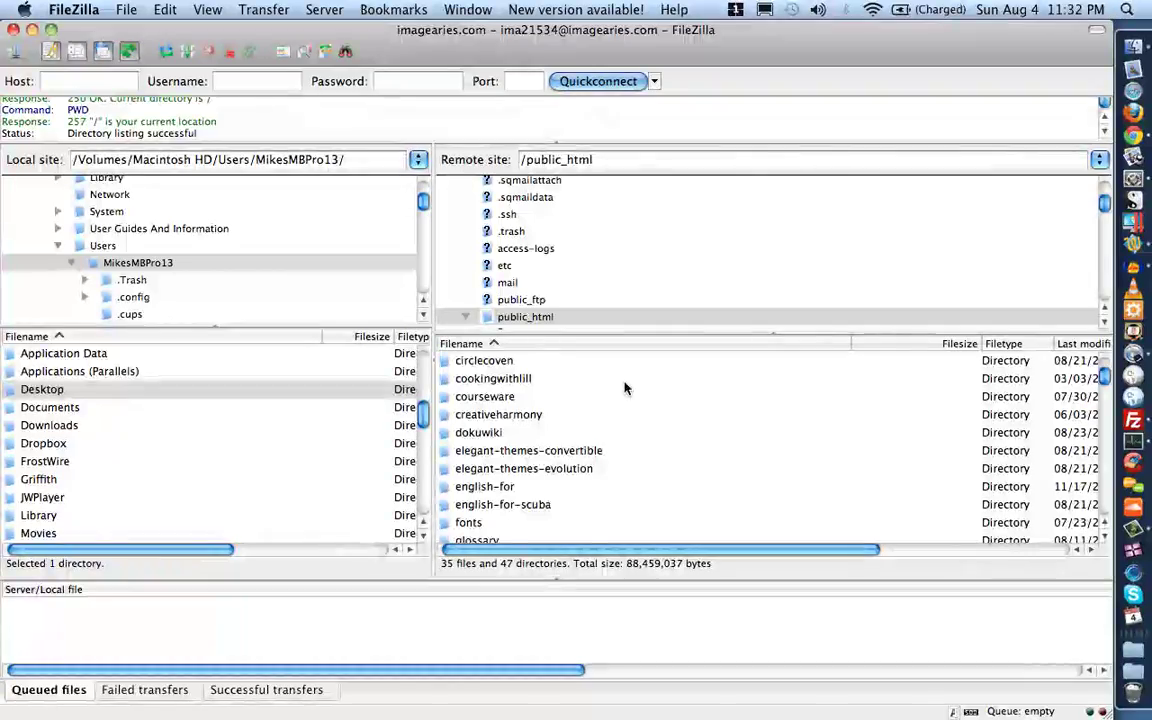
# Look through the remote public_html folder, refresh its listing and open the audio folder in it.
pyautogui.scroll(3, 624, 388)
pyautogui.scroll(-7, 624, 388)
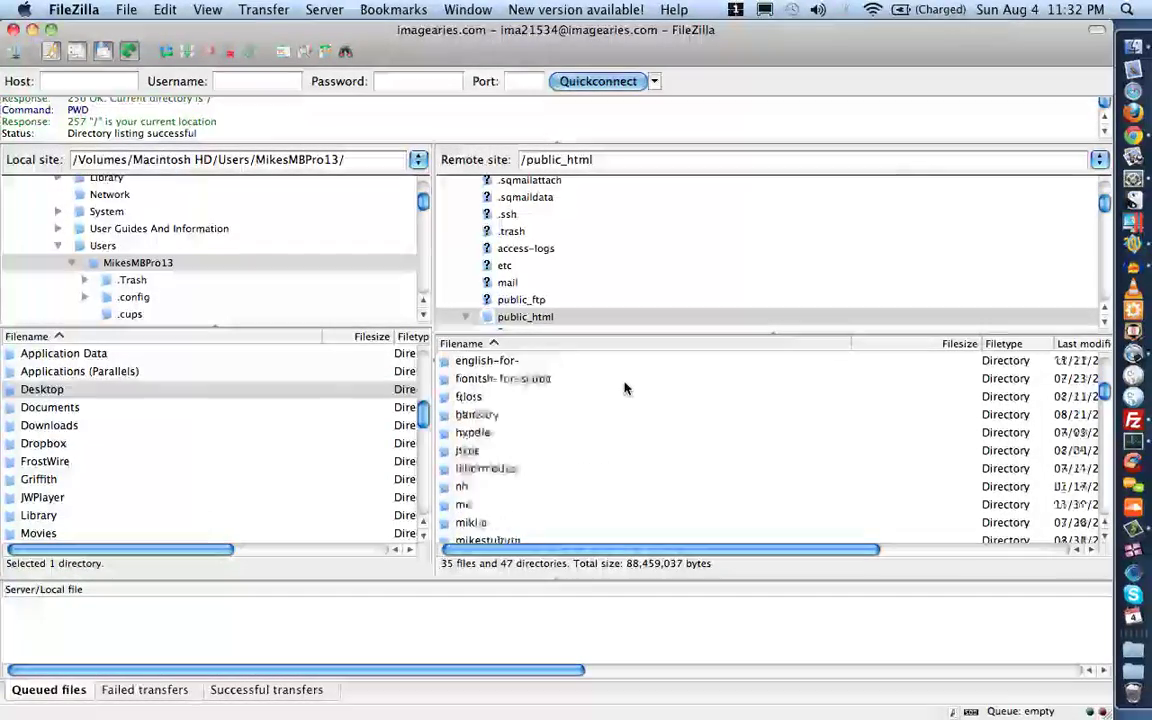
pyautogui.scroll(-10, 624, 388)
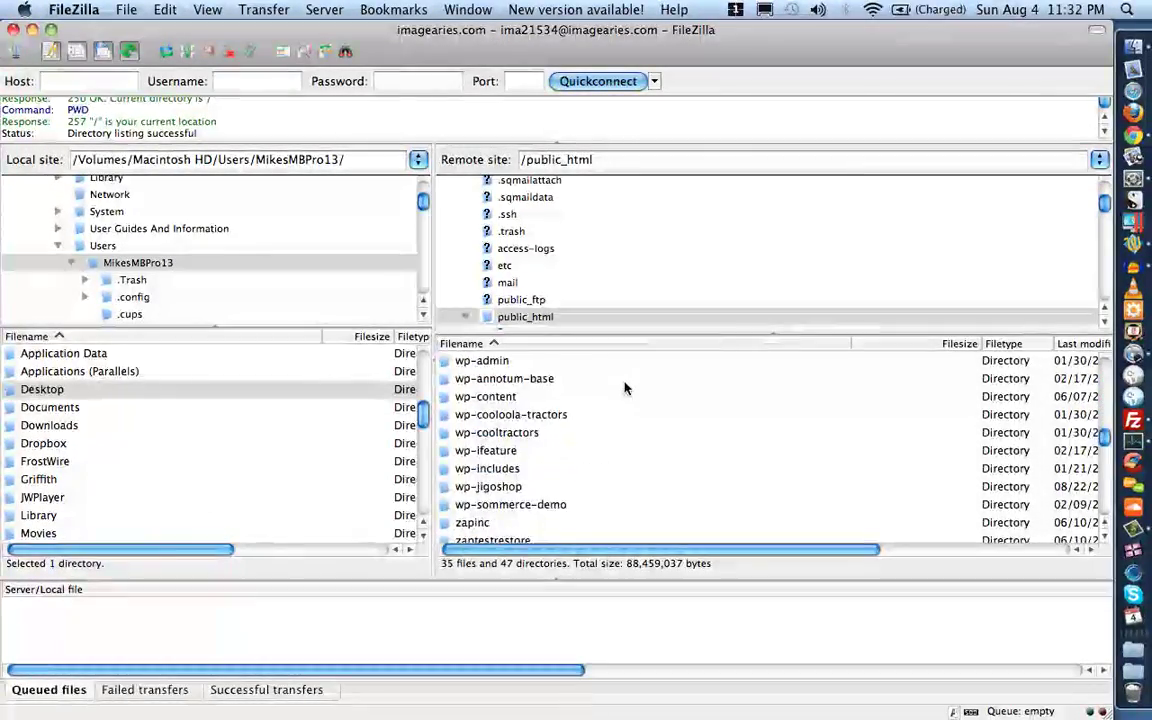
pyautogui.scroll(-10, 624, 388)
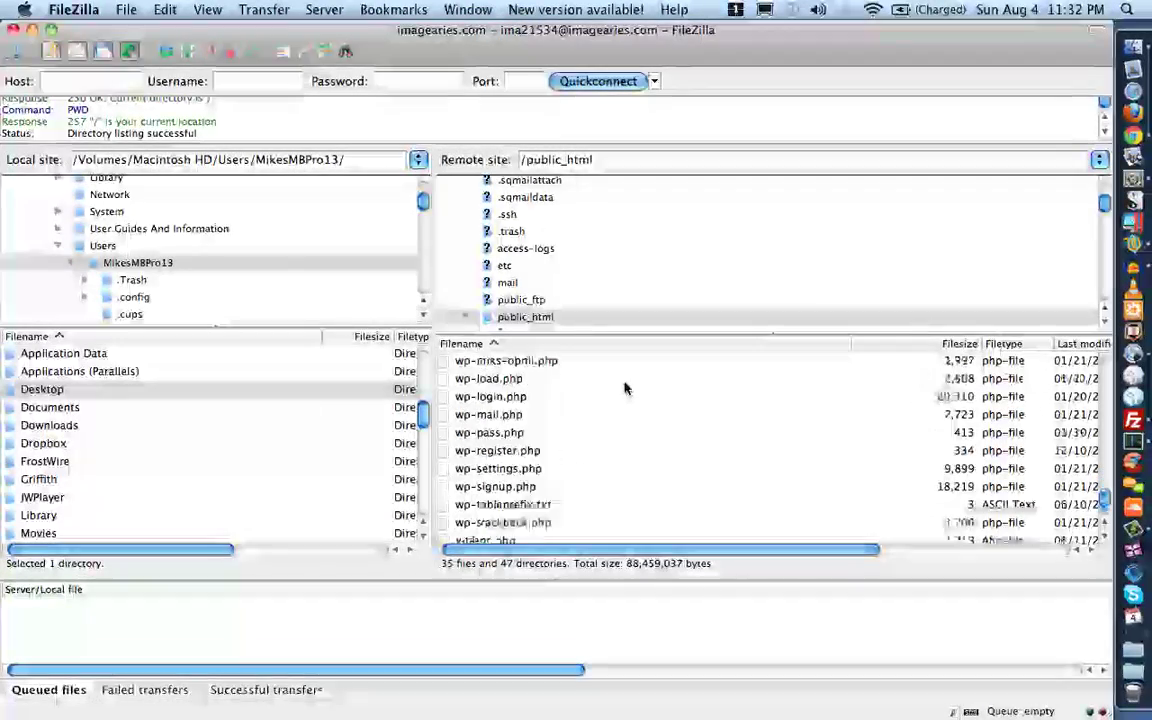
pyautogui.scroll(-2, 624, 388)
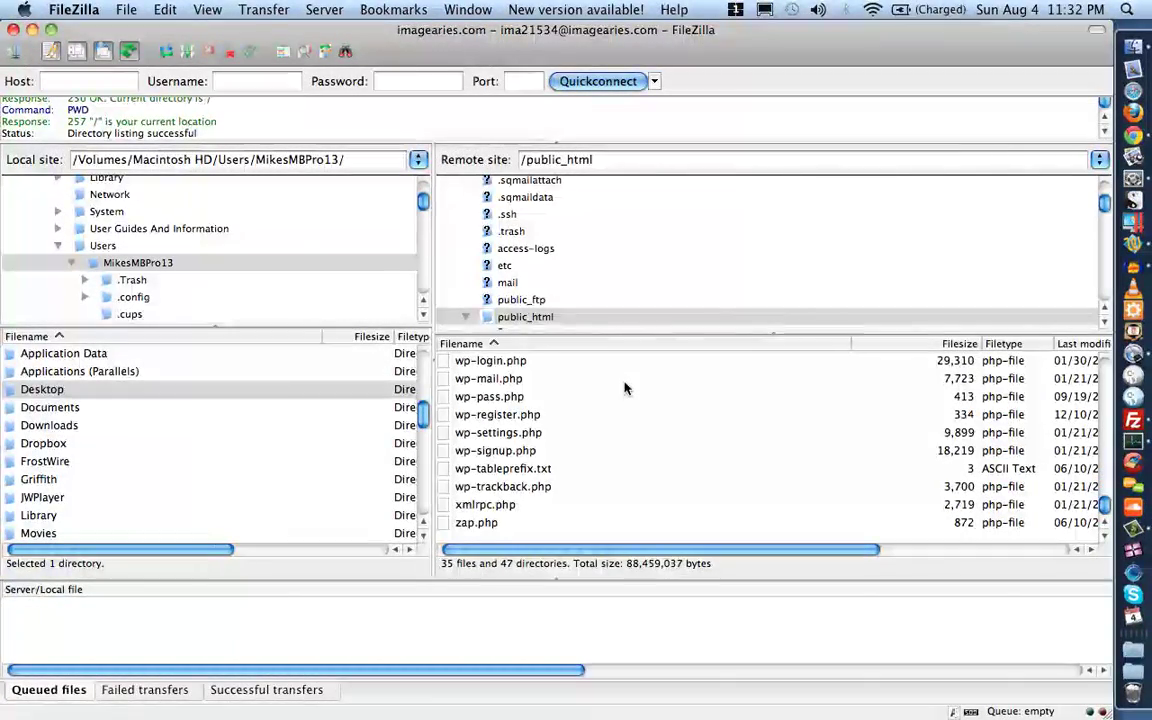
pyautogui.scroll(20, 624, 388)
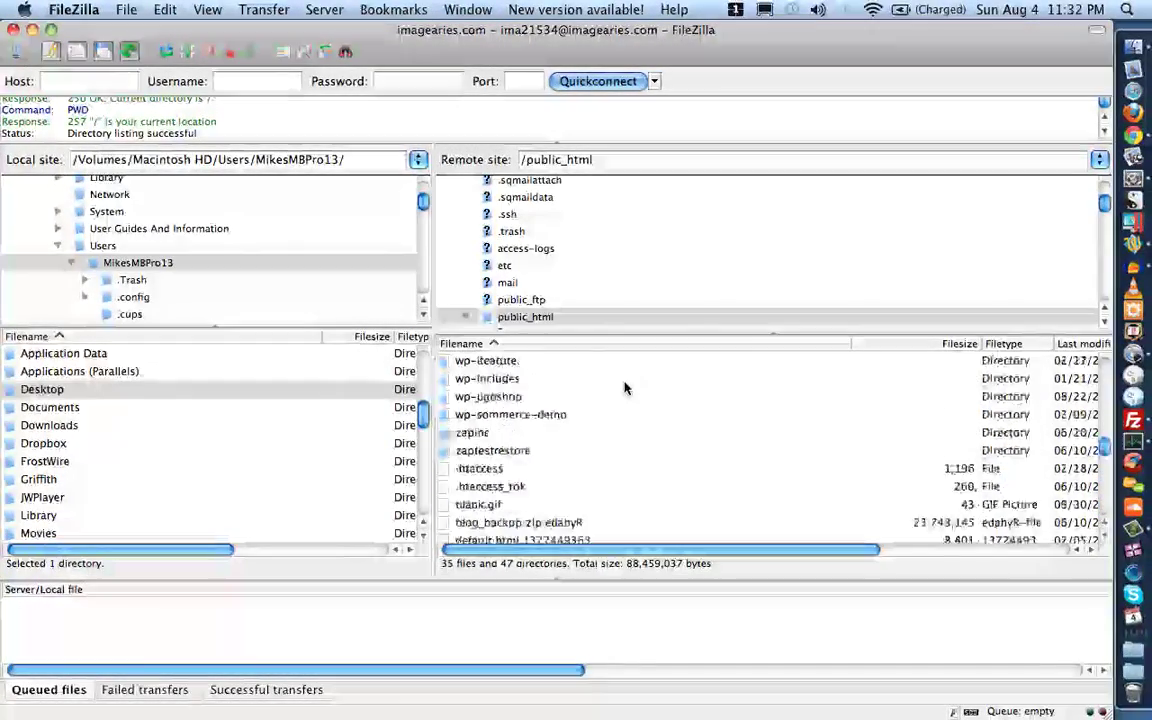
pyautogui.rightClick(588, 392)
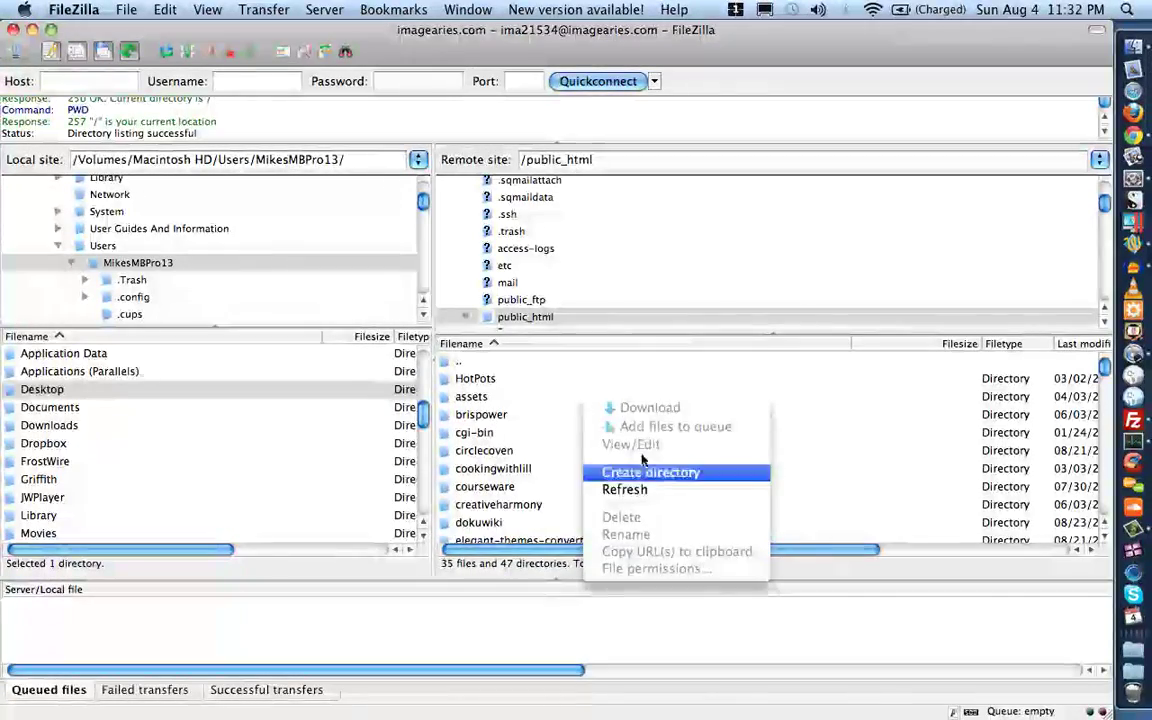
pyautogui.click(622, 490)
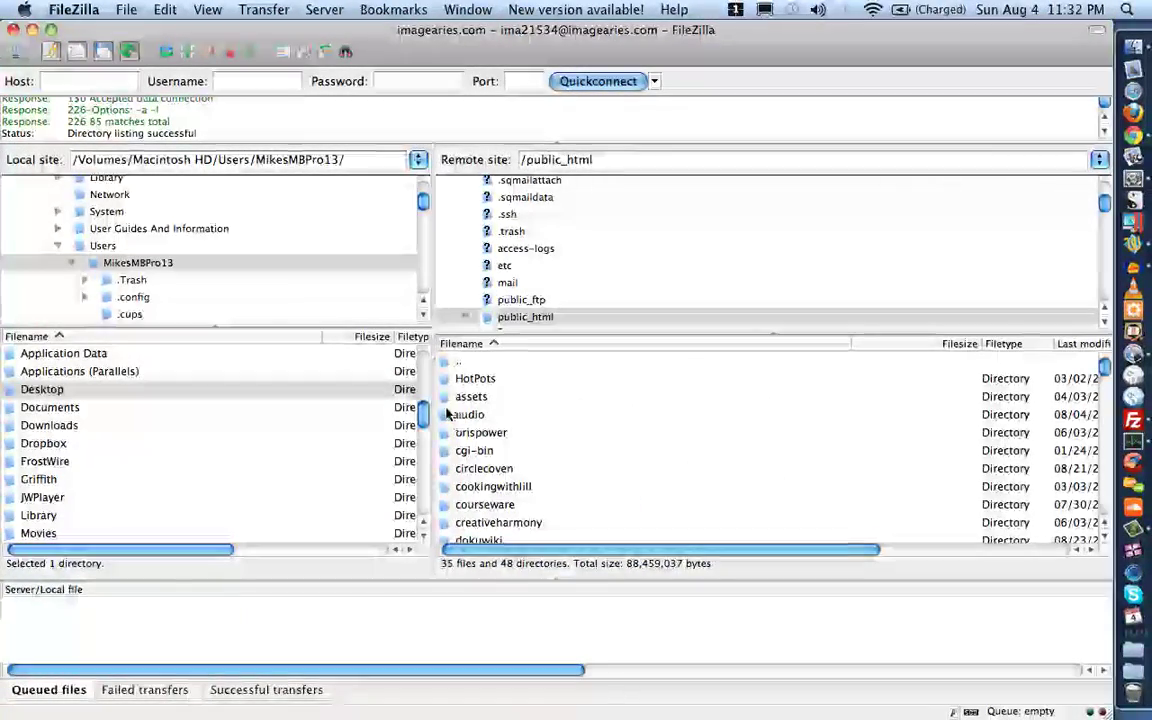
pyautogui.doubleClick(446, 416)
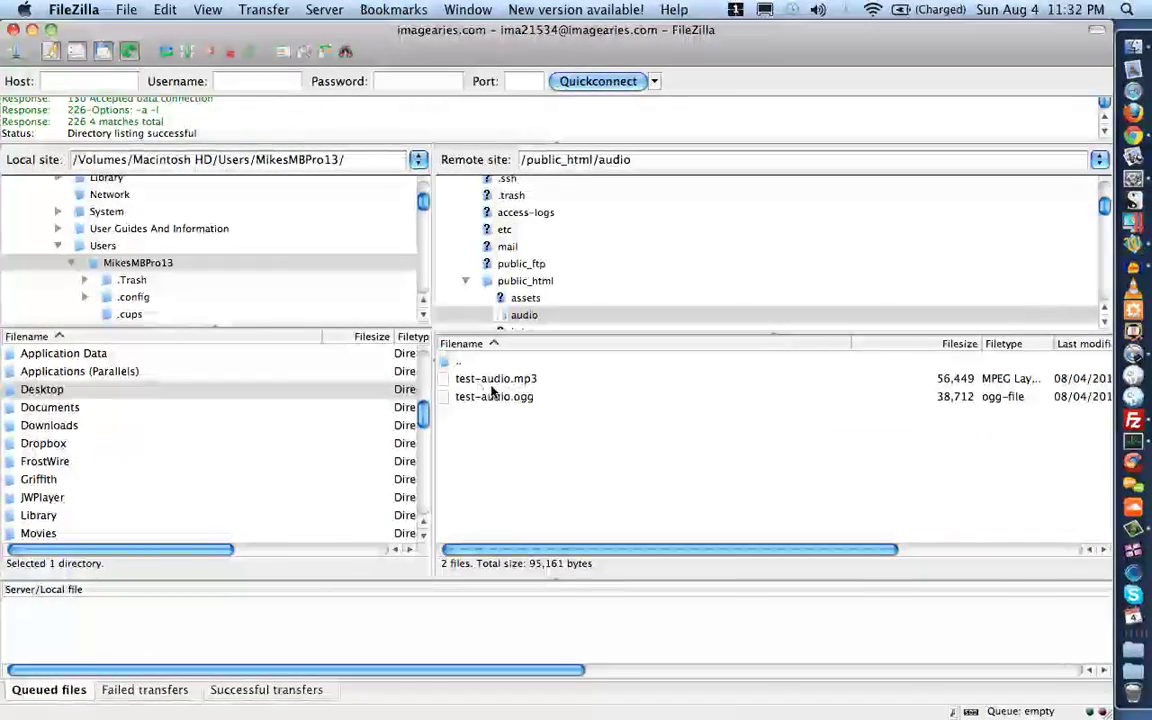
# Open the test-audio folder inside the Desktop folder on the local site.
pyautogui.doubleClick(12, 392)
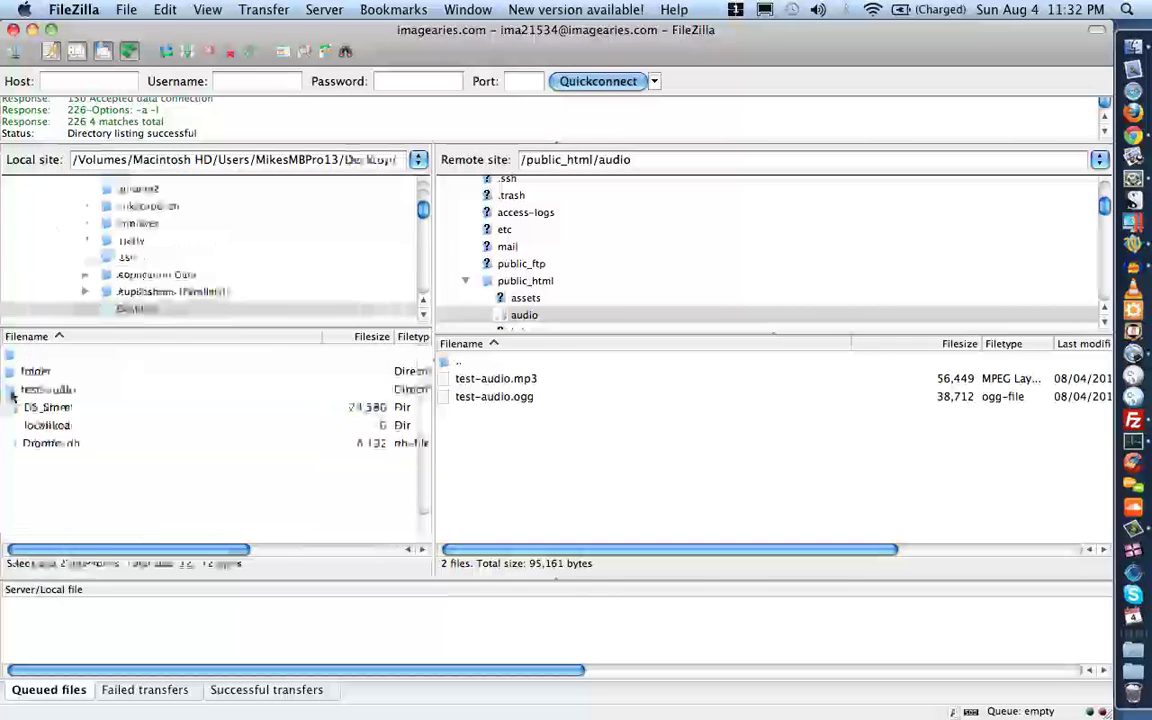
pyautogui.click(8, 396)
pyautogui.doubleClick(8, 396)
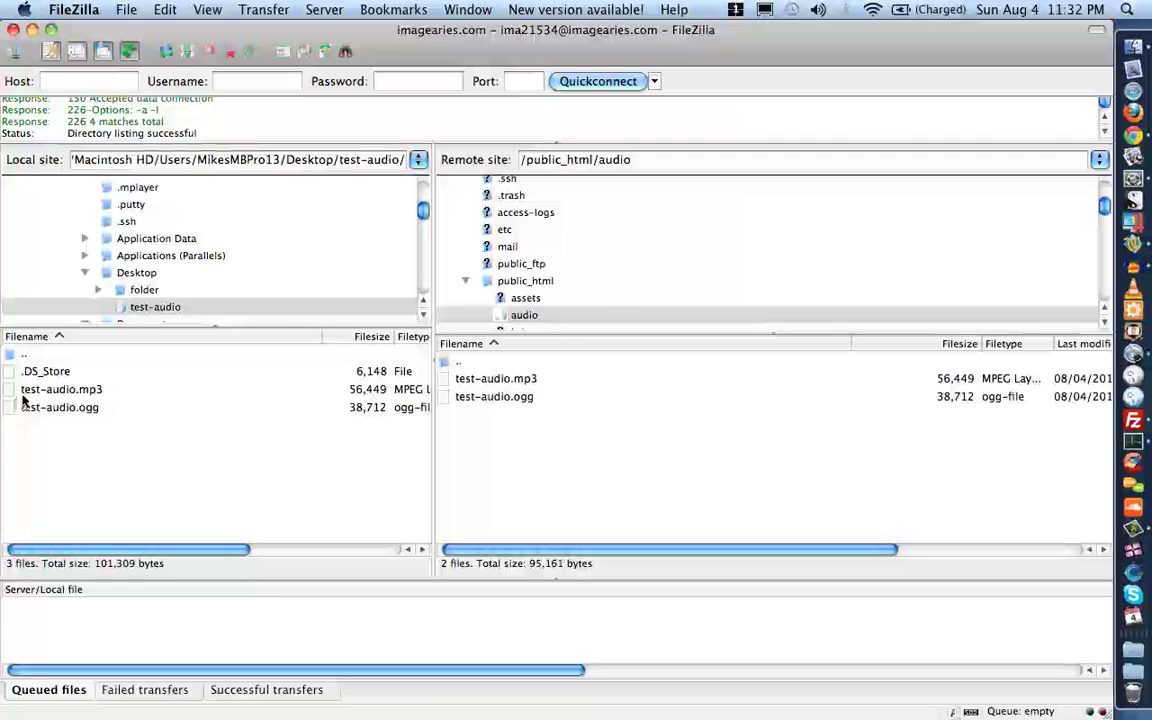
# Select test-audio.mp3 and test-audio.ogg in the local folder and view the upload option for both files.
pyautogui.click(8, 396)
pyautogui.keyDown('shift'); pyautogui.click(8, 405); pyautogui.keyUp('shift')
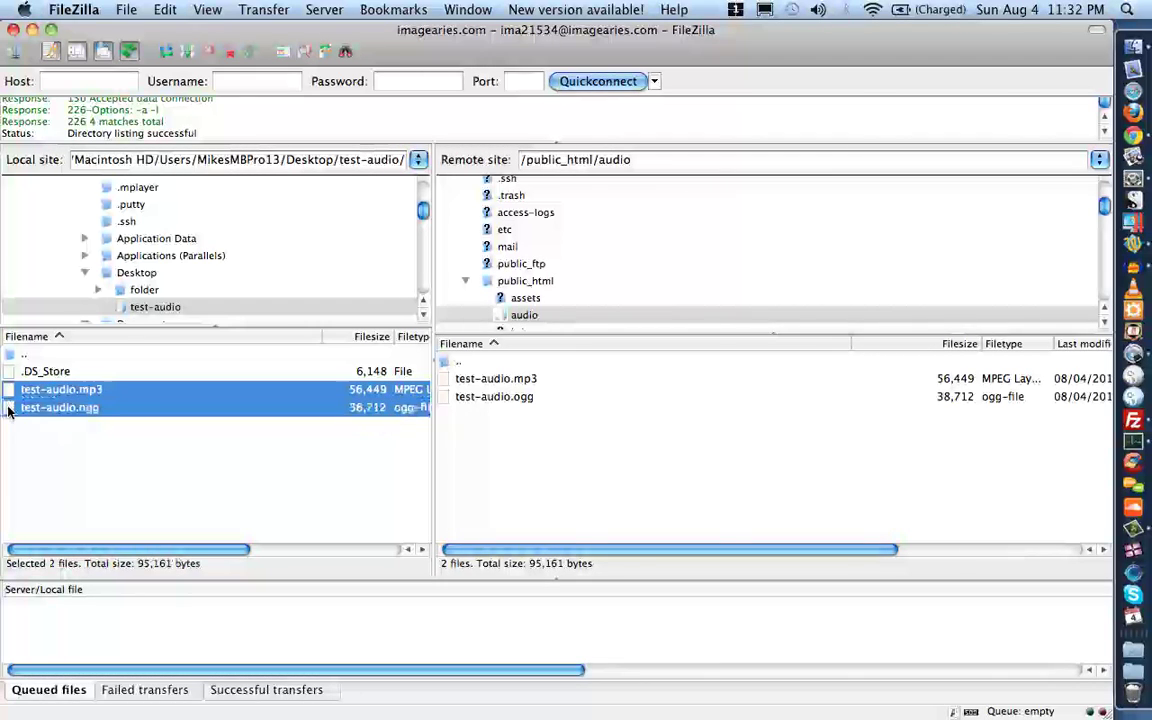
pyautogui.rightClick(8, 406)
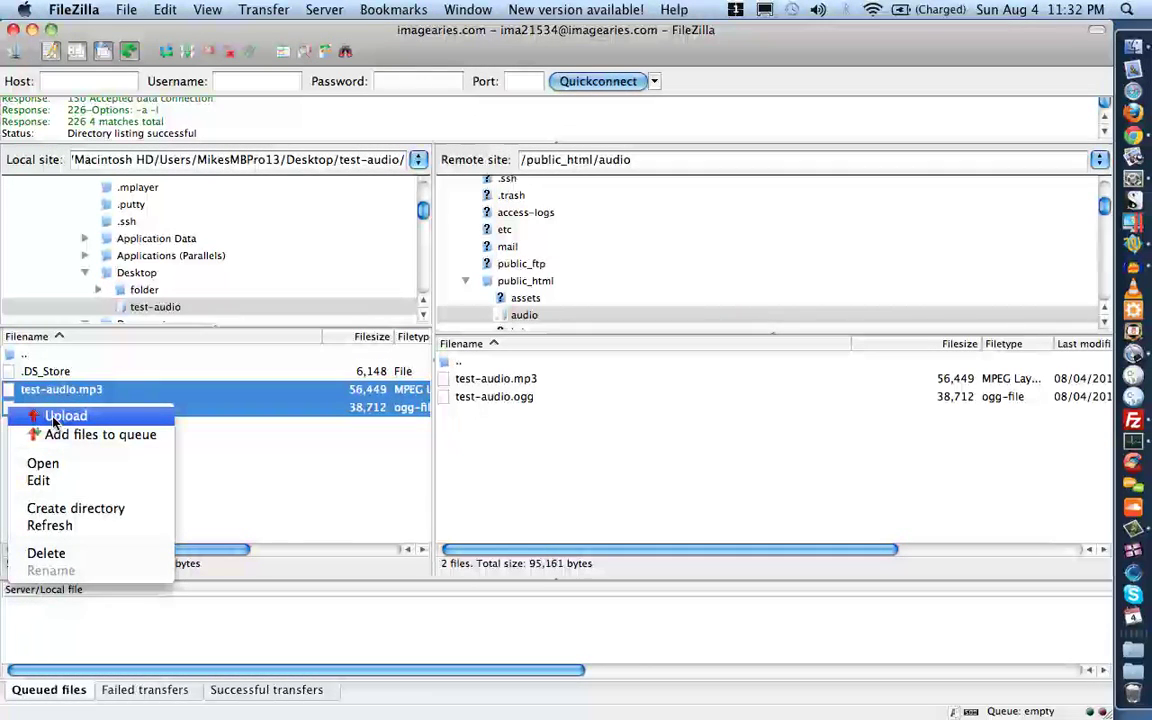
pyautogui.click(443, 428)
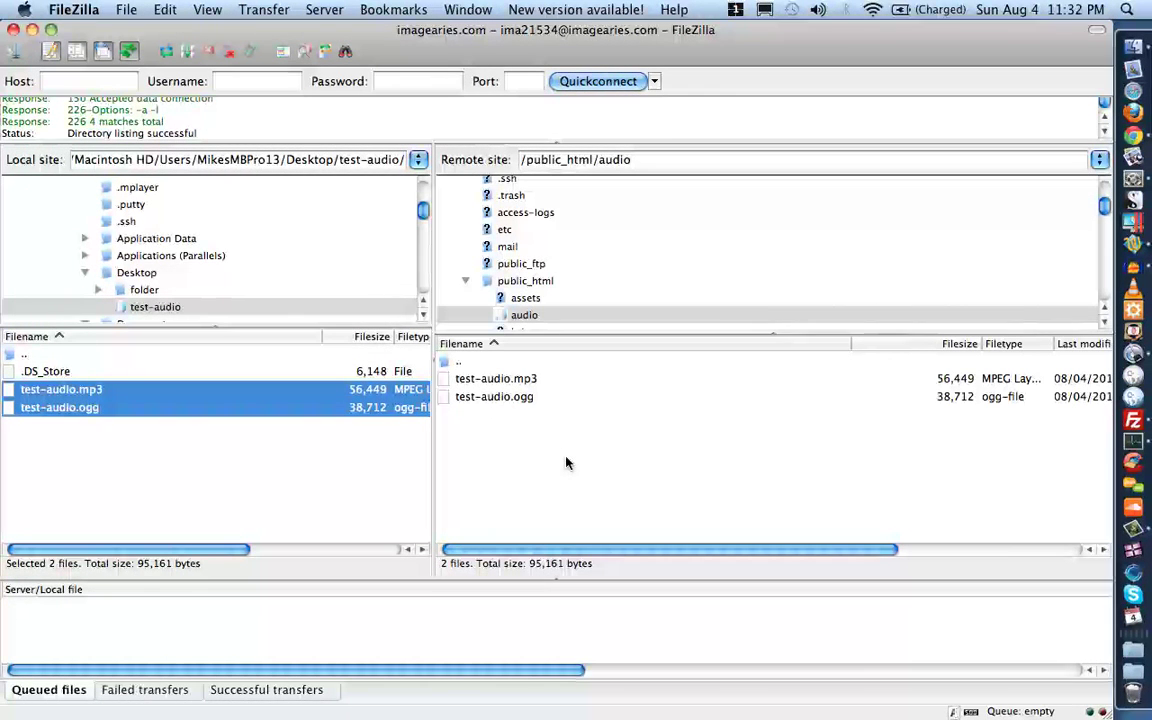
# Switch to Chrome and load imagearies.com/audio in the IMAGEARIES site's tab to check the uploaded files.
pyautogui.click(32, 30)
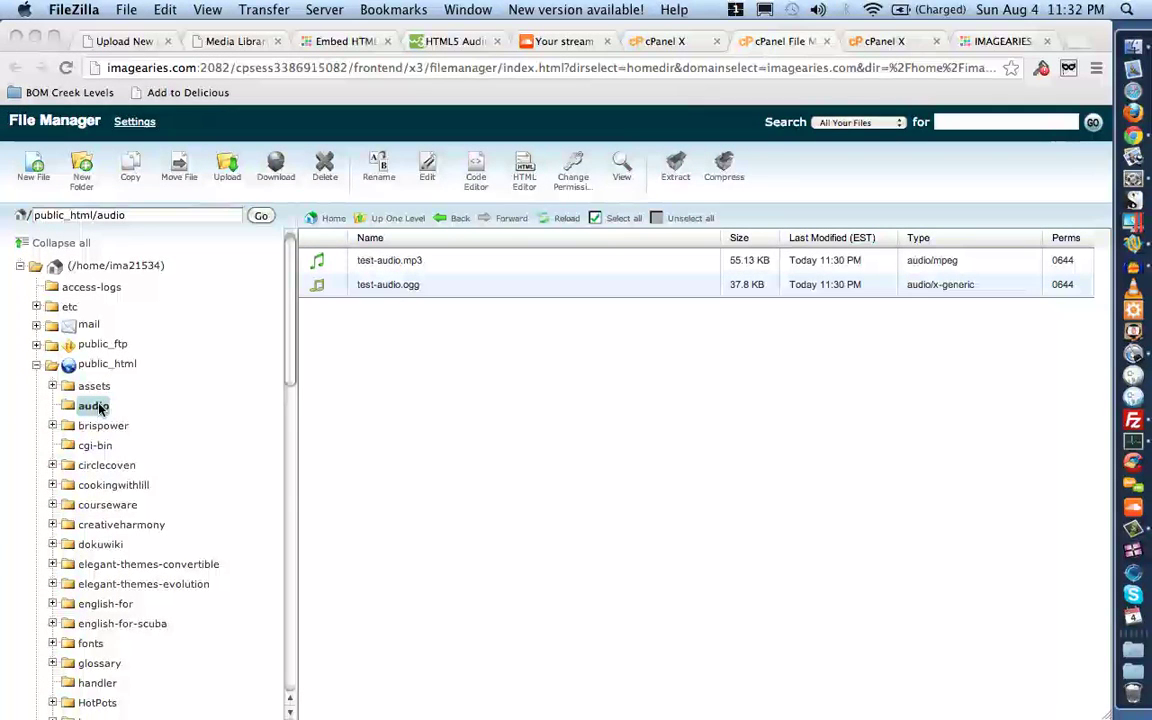
pyautogui.click(975, 41)
pyautogui.click(212, 68)
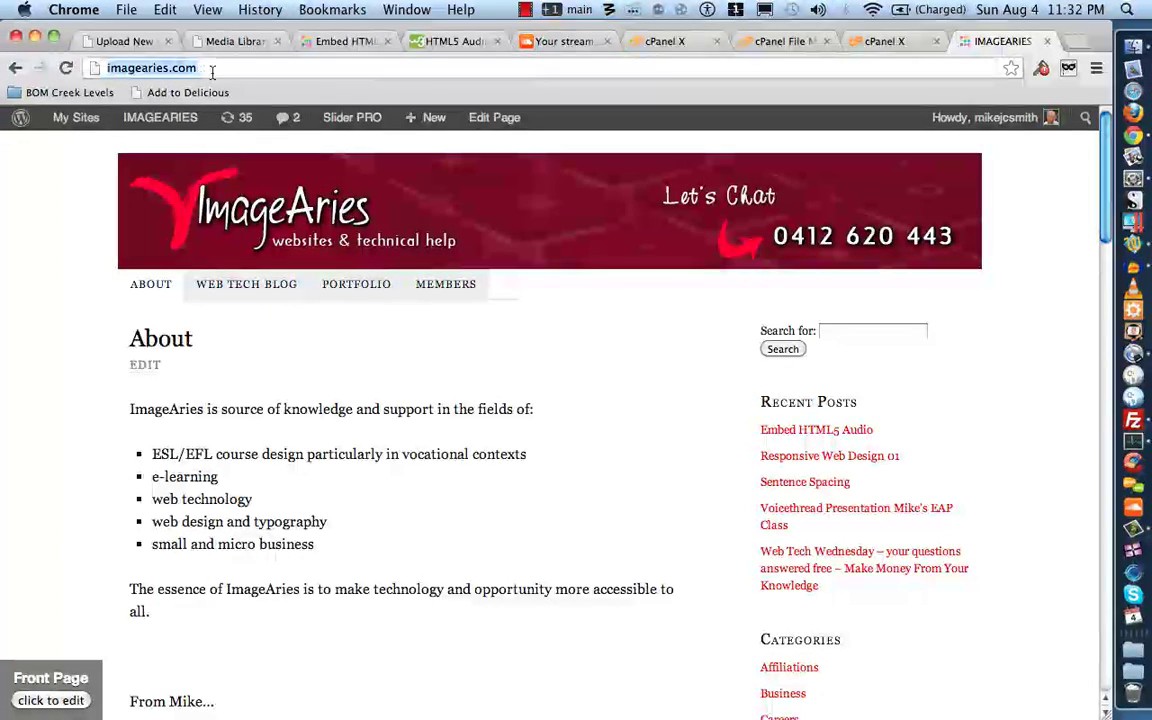
pyautogui.click(212, 68)
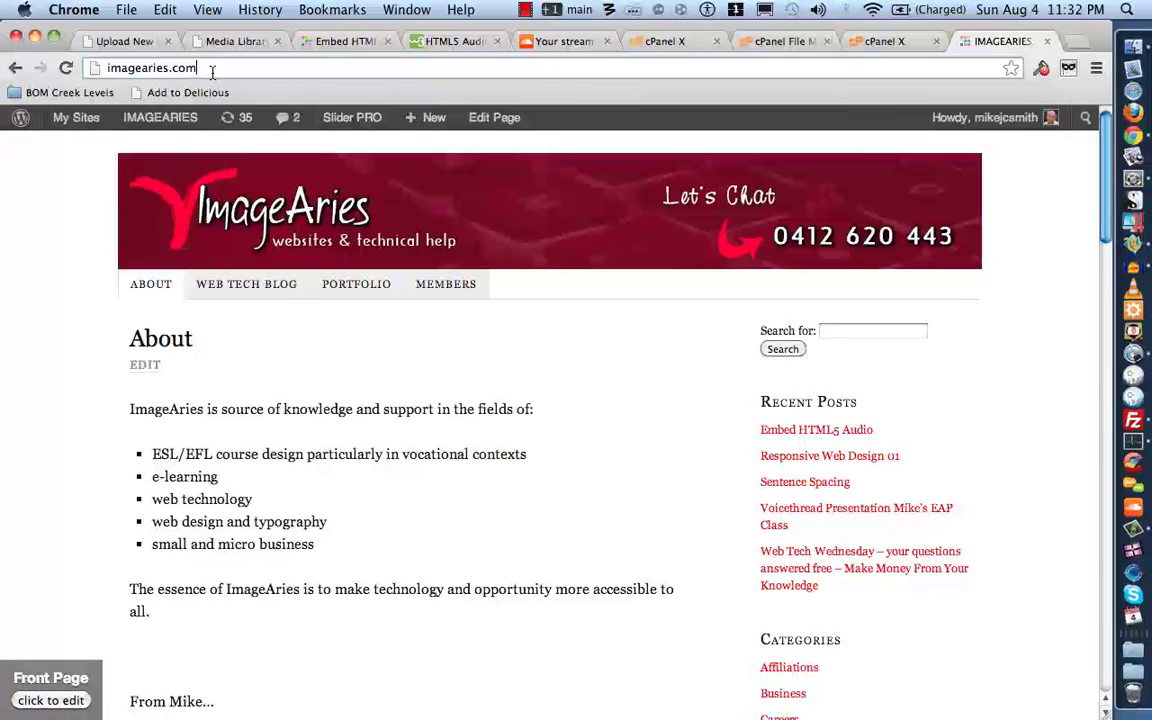
pyautogui.write('/audio')
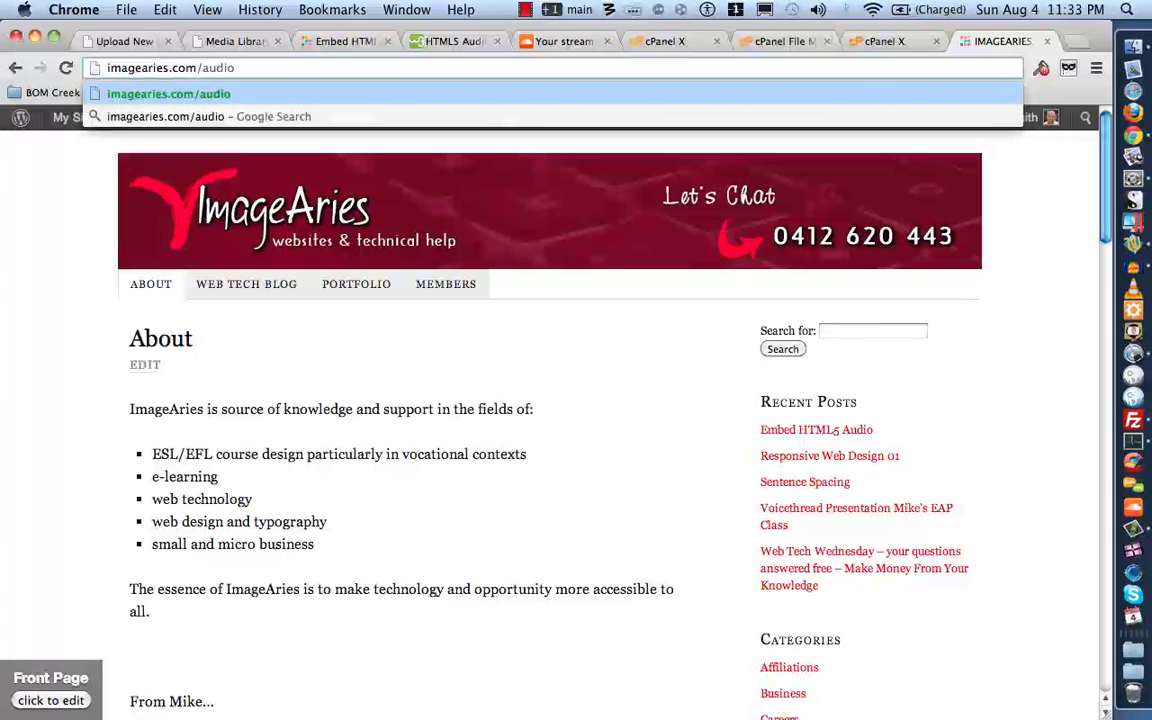
pyautogui.press('Return')
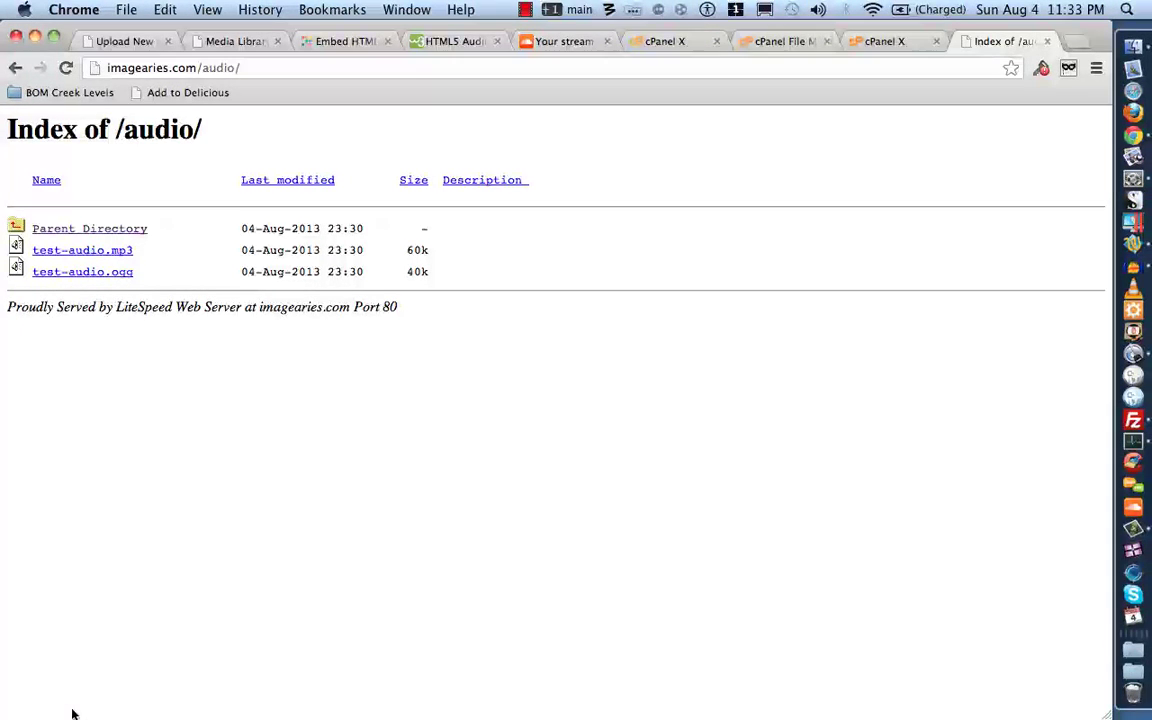
# View the link options of test-audio.mp3 and test-audio.ogg in the audio directory index.
pyautogui.rightClick(104, 254)
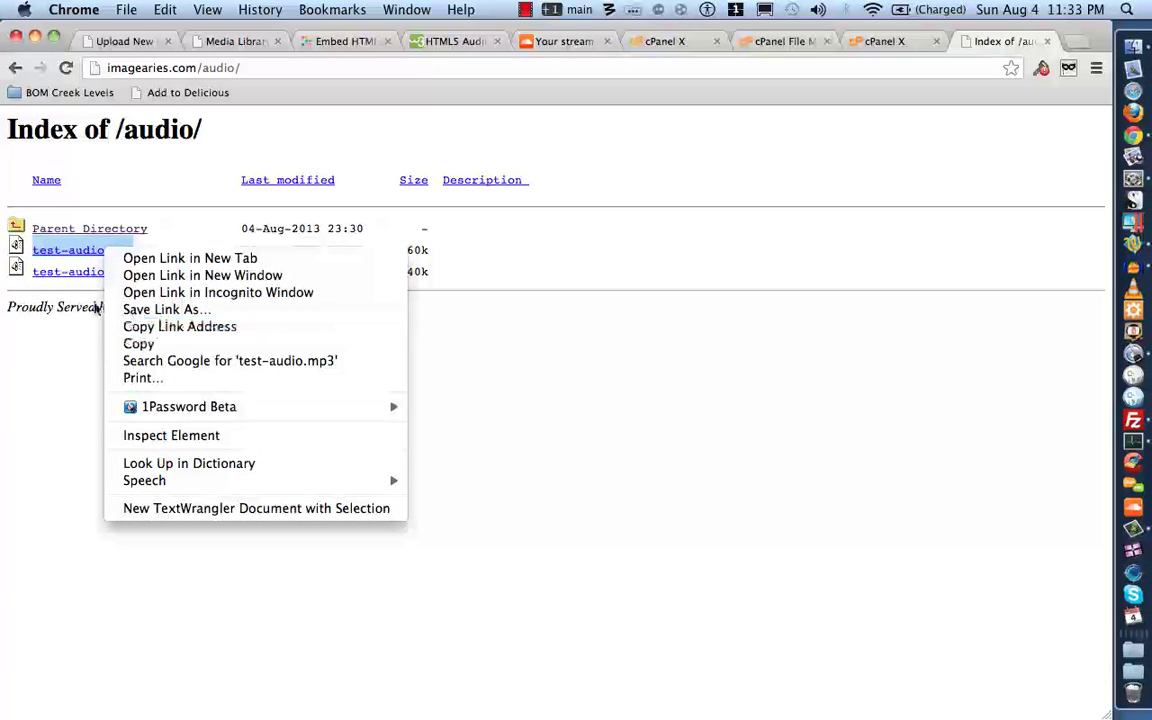
pyautogui.click(61, 355)
pyautogui.rightClick(80, 271)
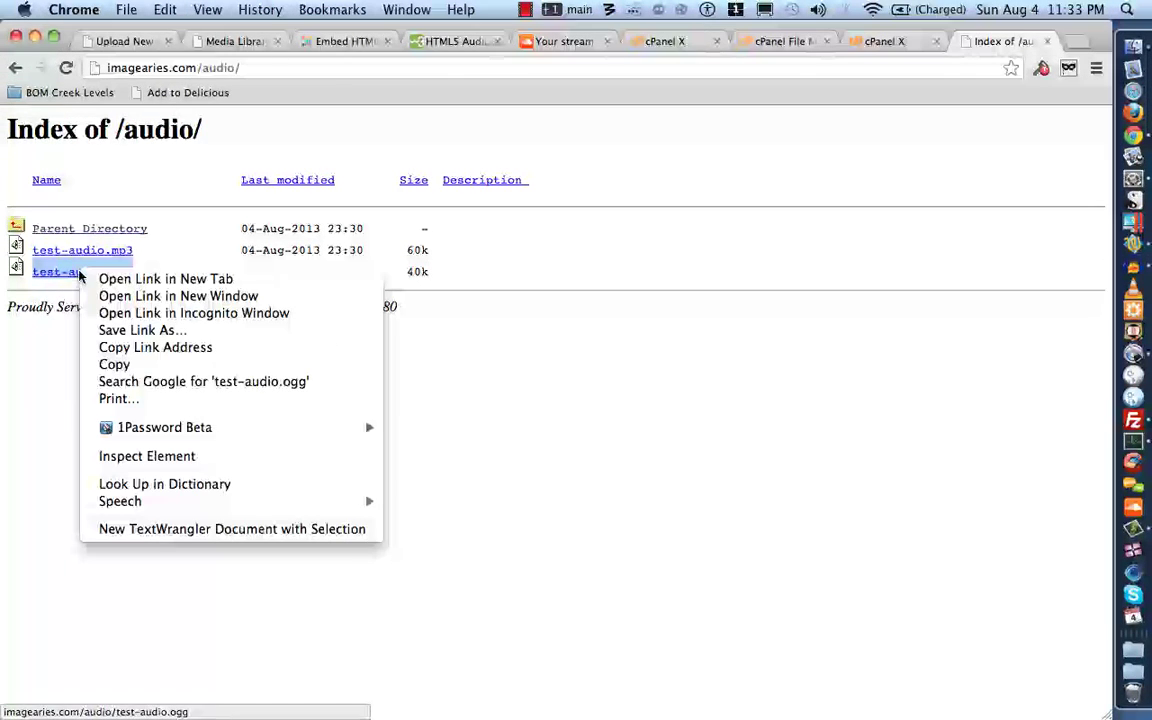
pyautogui.click(28, 364)
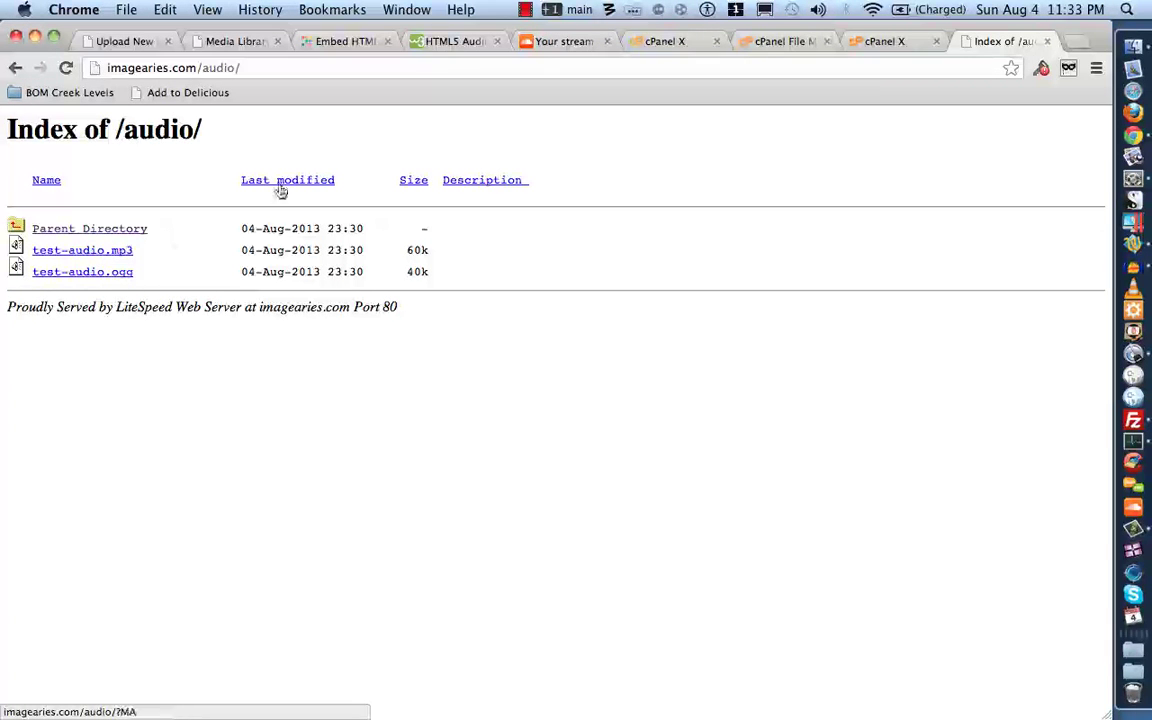
# Revisit the Embed HTML5 Audio post and the W3Schools HTML5 Audio page to examine the example embed code.
pyautogui.click(340, 42)
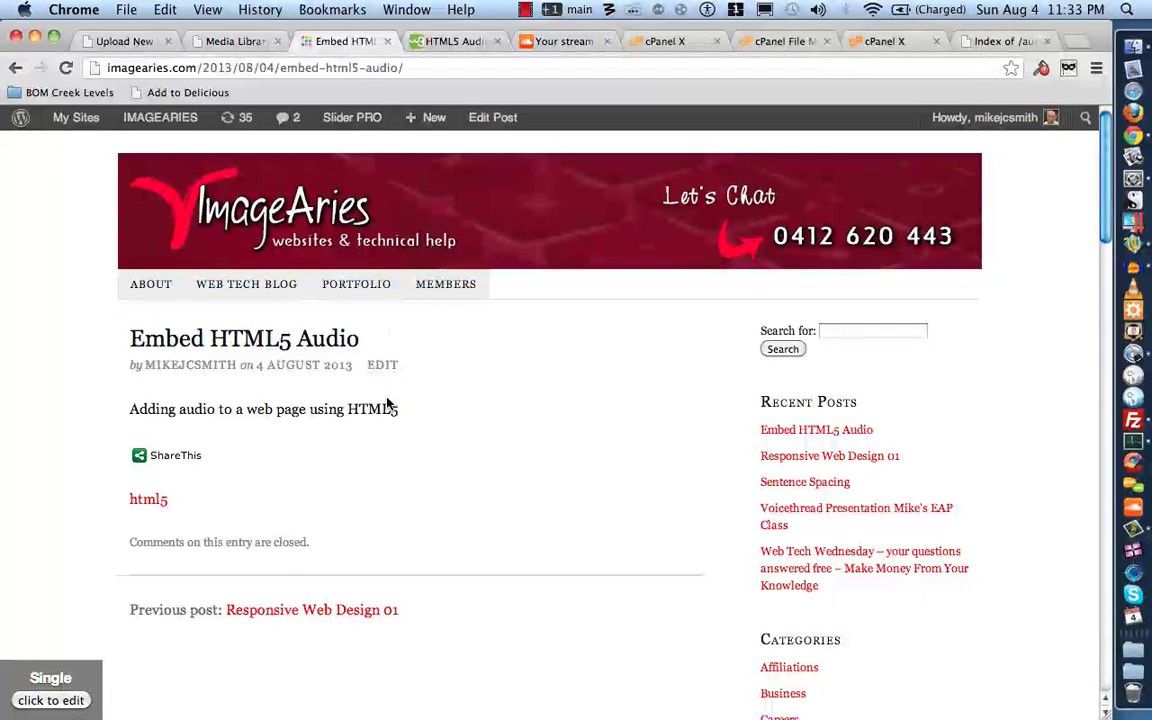
pyautogui.click(457, 42)
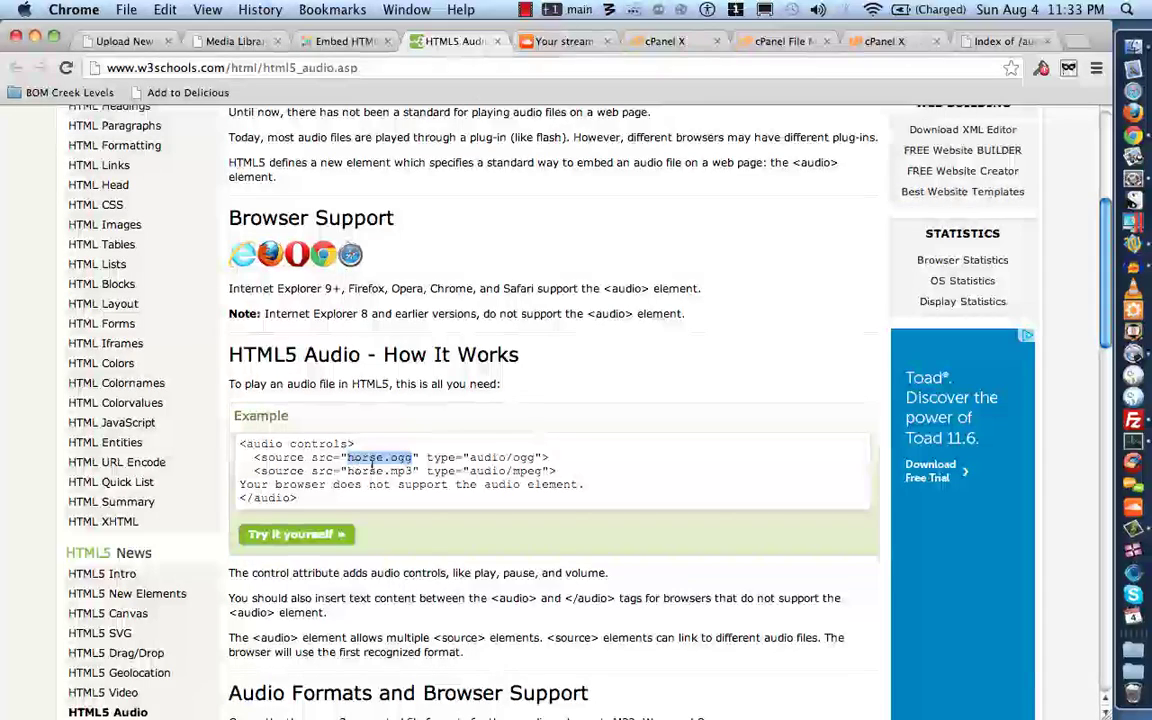